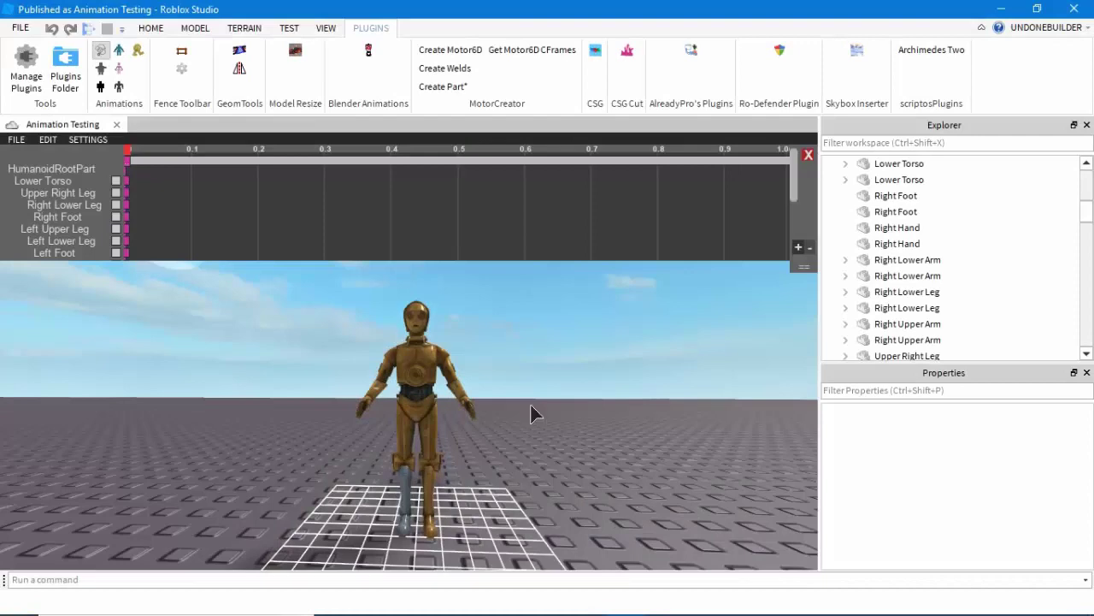
# Rotate the robot's upper torso about its vertical axis in the animation editor.
pyautogui.moveTo(528, 399); pyautogui.dragTo(528, 399, button='right')
pyautogui.press('w')
pyautogui.scroll(-3, 527, 399)
pyautogui.click(384, 338)
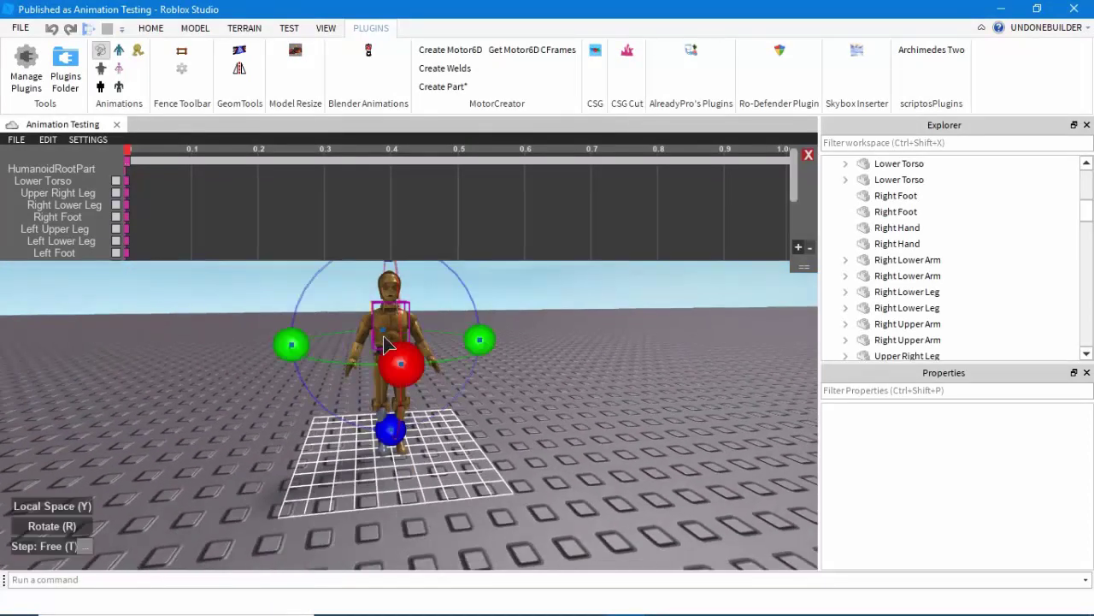
pyautogui.moveTo(474, 348); pyautogui.dragTo(489, 330)
pyautogui.click(532, 351)
# Rotate the robot's right upper arm outward from the torso.
pyautogui.moveTo(532, 350); pyautogui.dragTo(531, 349, button='right')
pyautogui.scroll(2, 532, 350)
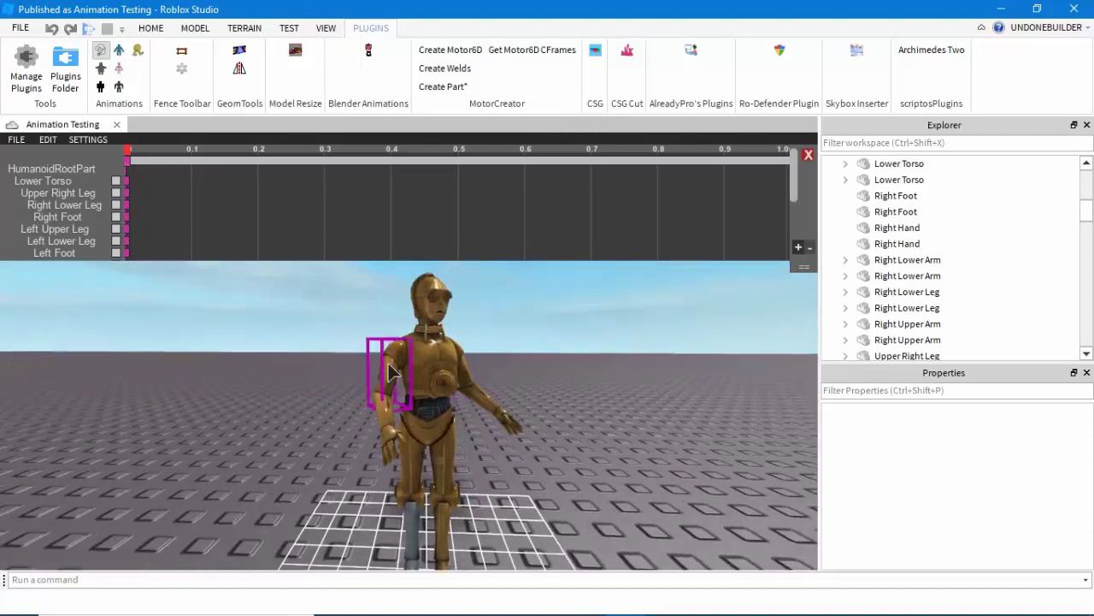
pyautogui.click(387, 368)
pyautogui.scroll(-3, 384, 363)
pyautogui.moveTo(419, 298); pyautogui.dragTo(473, 279)
pyautogui.click(499, 323)
# Rotate the robot's right hand upward at the wrist.
pyautogui.moveTo(499, 322); pyautogui.dragTo(499, 324, button='right')
pyautogui.scroll(2, 499, 322)
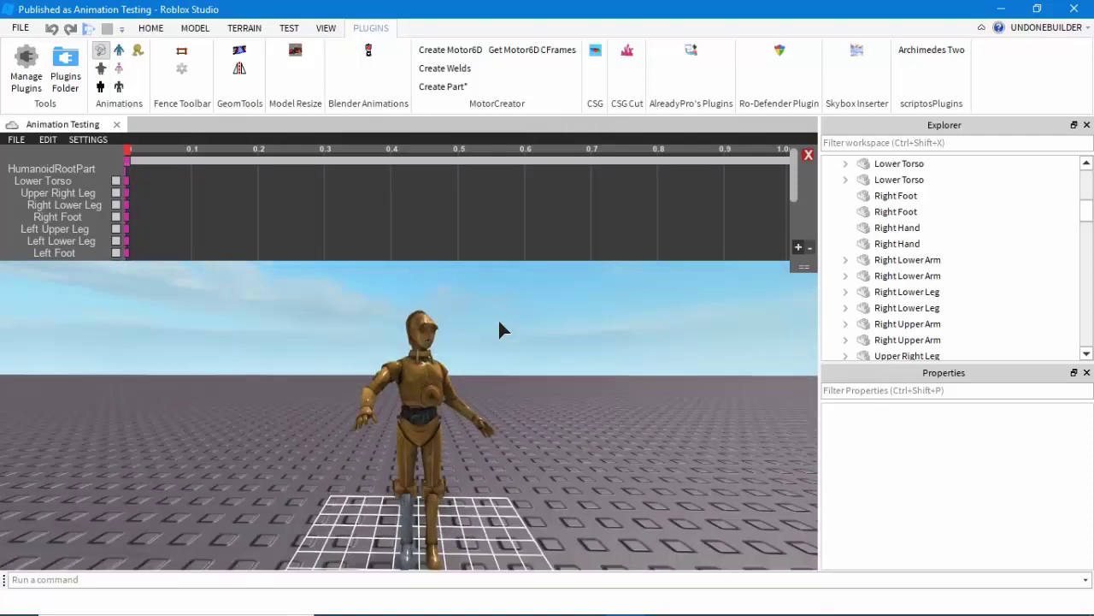
pyautogui.click(366, 407)
pyautogui.scroll(3, 371, 419)
pyautogui.moveTo(371, 419); pyautogui.dragTo(362, 397, button='right')
pyautogui.scroll(-3, 362, 398)
pyautogui.moveTo(494, 440); pyautogui.dragTo(508, 332)
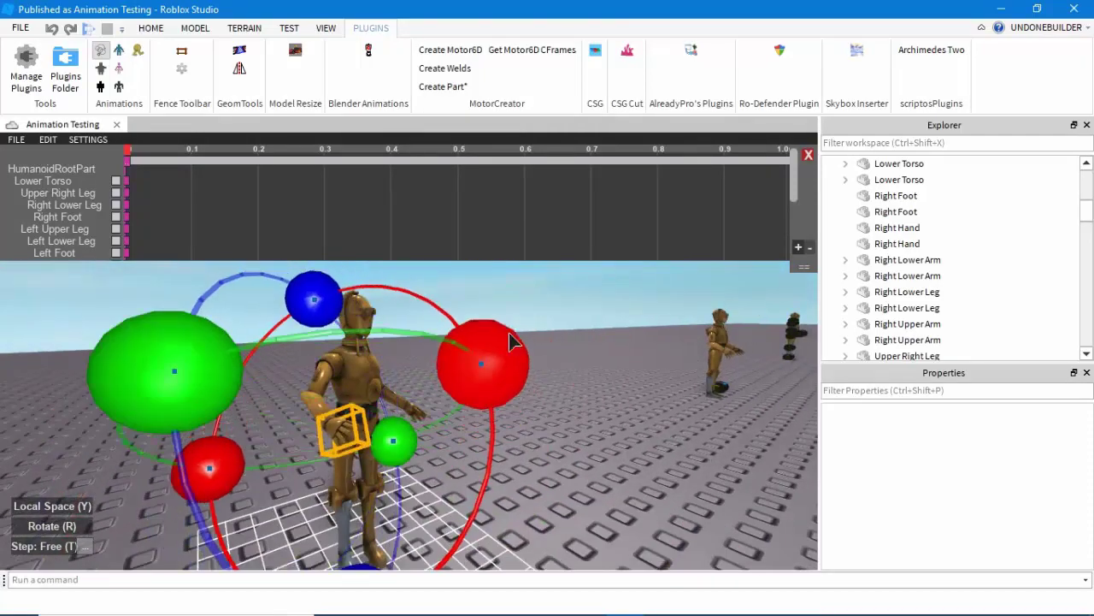
pyautogui.click(492, 327)
# Raise the robot's right lower arm by rotating it at the elbow.
pyautogui.click(311, 417)
pyautogui.moveTo(457, 389); pyautogui.dragTo(476, 342)
pyautogui.click(531, 340)
# Rotate the robot's head slightly on its neck.
pyautogui.moveTo(537, 340); pyautogui.dragTo(538, 341, button='right')
pyautogui.scroll(3, 537, 340)
pyautogui.scroll(-4, 538, 341)
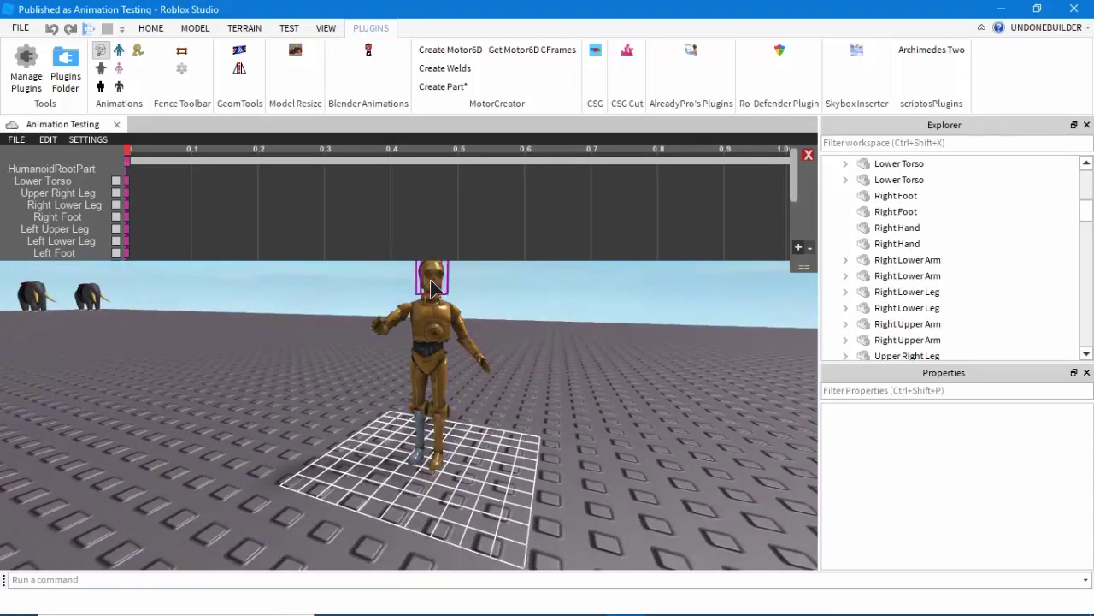
pyautogui.scroll(3, 433, 286)
pyautogui.moveTo(432, 285); pyautogui.dragTo(433, 286, button='right')
pyautogui.click(433, 286)
pyautogui.scroll(-4, 435, 295)
pyautogui.moveTo(478, 300); pyautogui.dragTo(484, 313)
pyautogui.moveTo(484, 313); pyautogui.dragTo(485, 313, button='right')
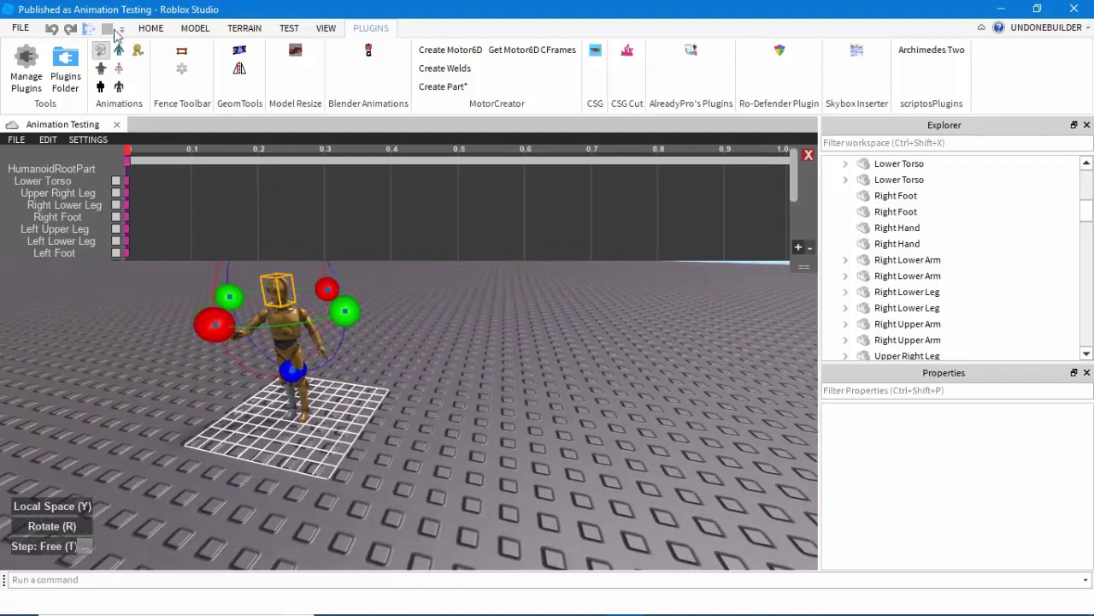
# Close the animation editor and return to the unposed robot beside the pivot part.
pyautogui.click(105, 45)
pyautogui.click(341, 369)
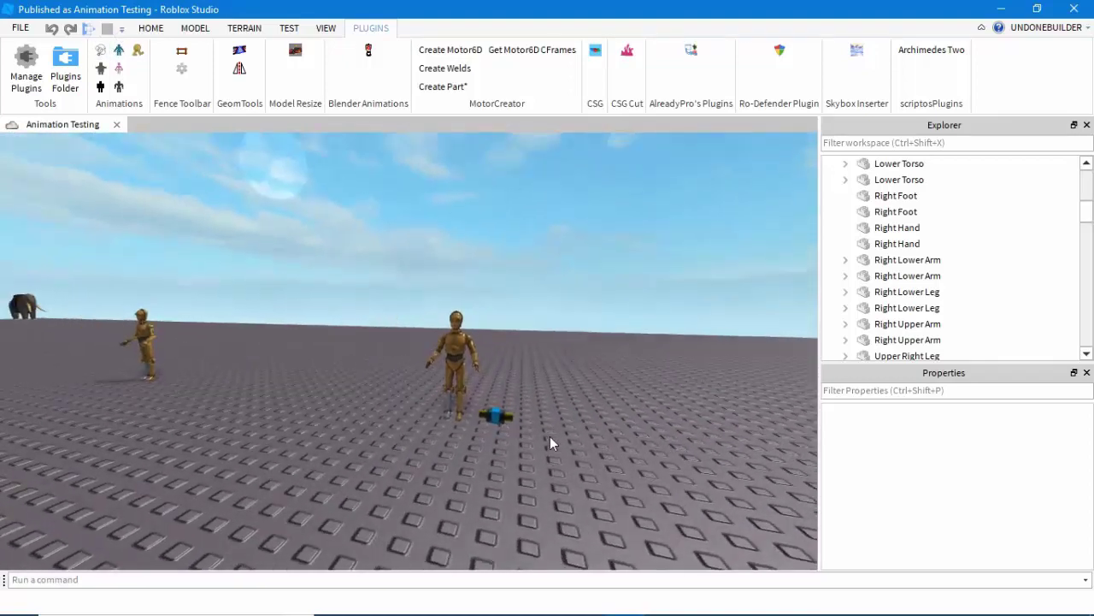
pyautogui.scroll(3, 550, 436)
pyautogui.moveTo(550, 436); pyautogui.dragTo(550, 436, button='right')
pyautogui.scroll(-2, 550, 436)
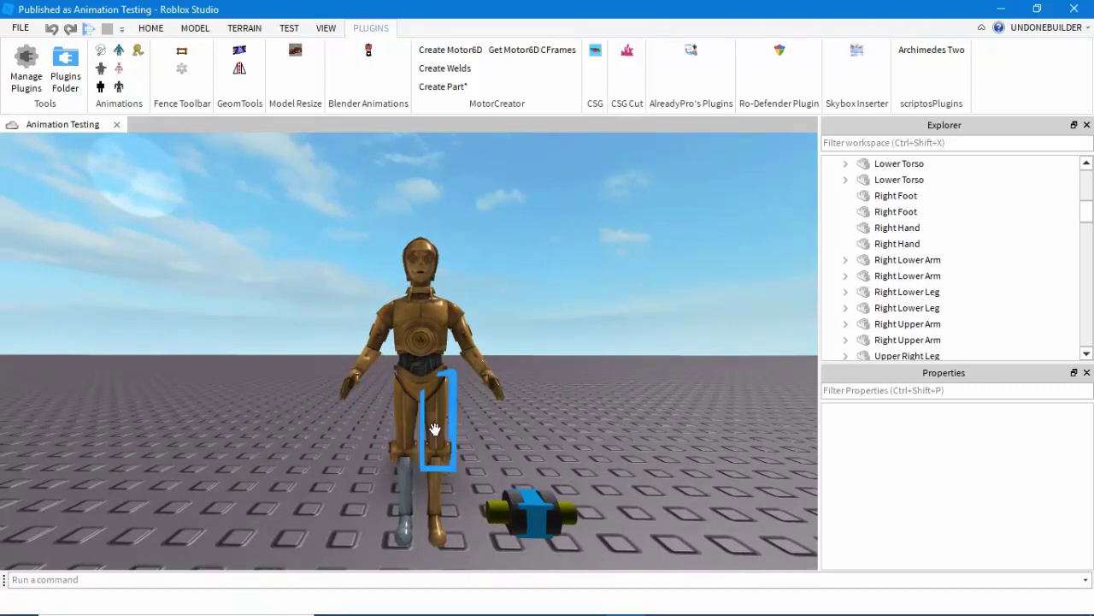
# Try pulling the left upper leg away from the unposed robot and undo the move.
pyautogui.moveTo(436, 429); pyautogui.dragTo(691, 481)
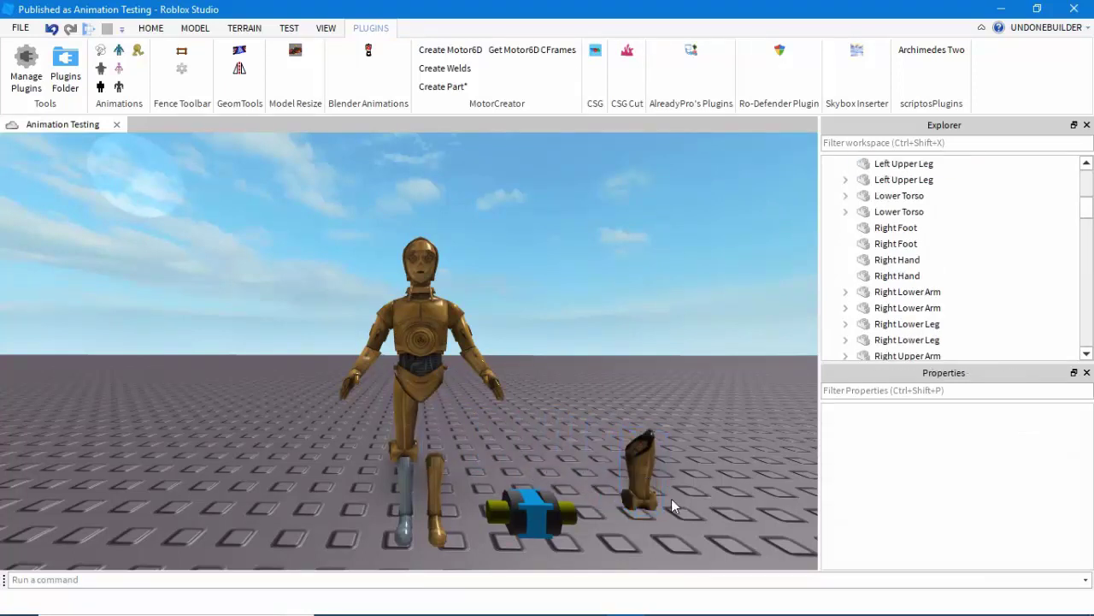
pyautogui.hotkey('ctrl', 'z')
pyautogui.click(615, 437)
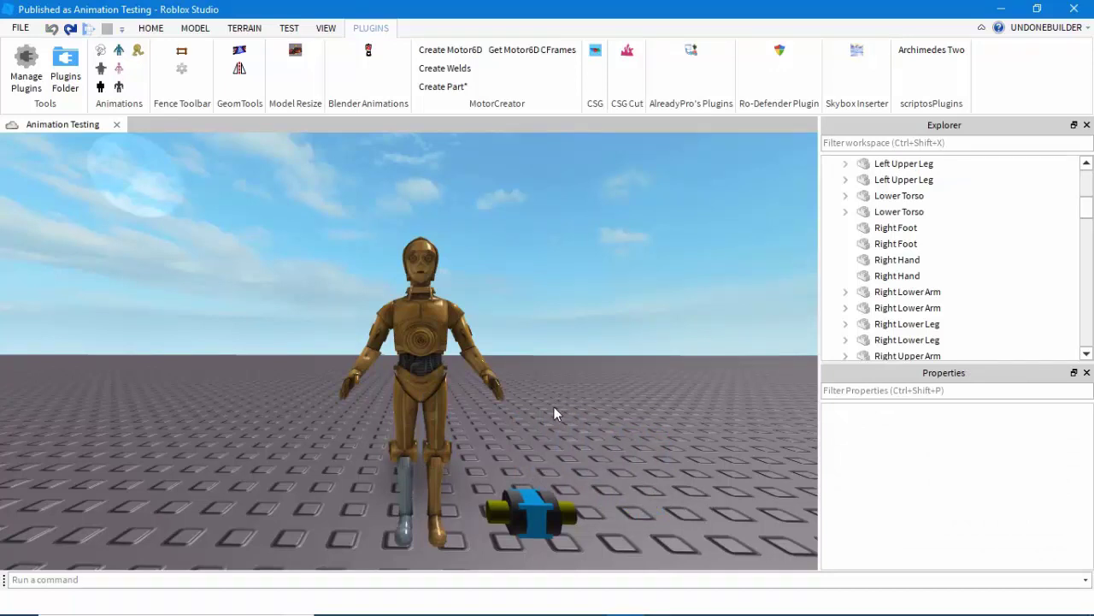
# Move the blue PivotPart from the ground beside the robot onto its left ankle, using the Move tool.
pyautogui.moveTo(536, 374); pyautogui.dragTo(539, 371, button='right')
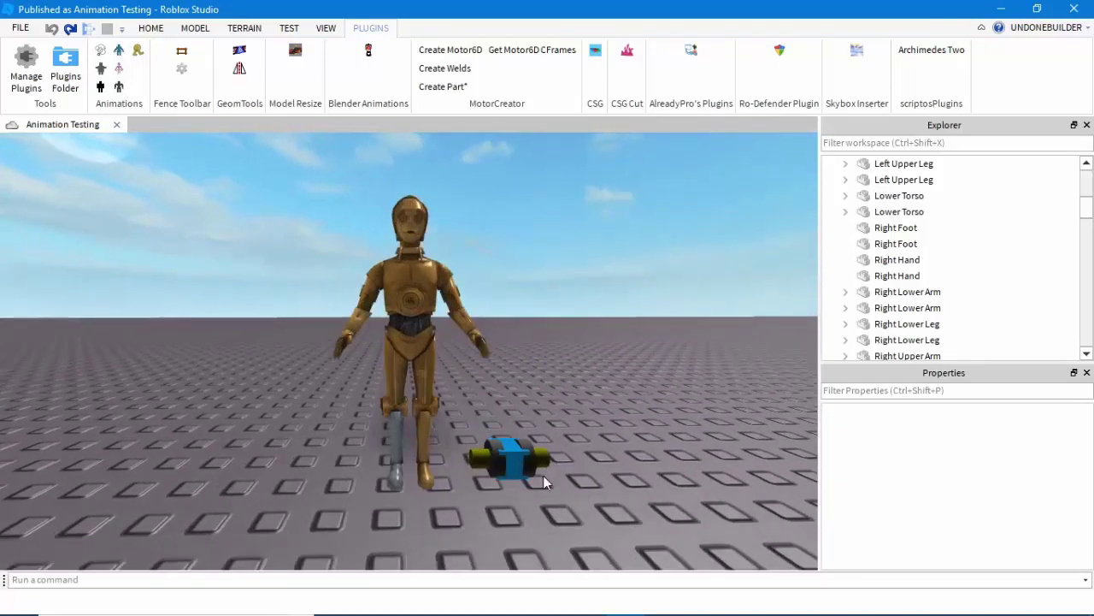
pyautogui.scroll(-5, 545, 480)
pyautogui.scroll(5, 544, 481)
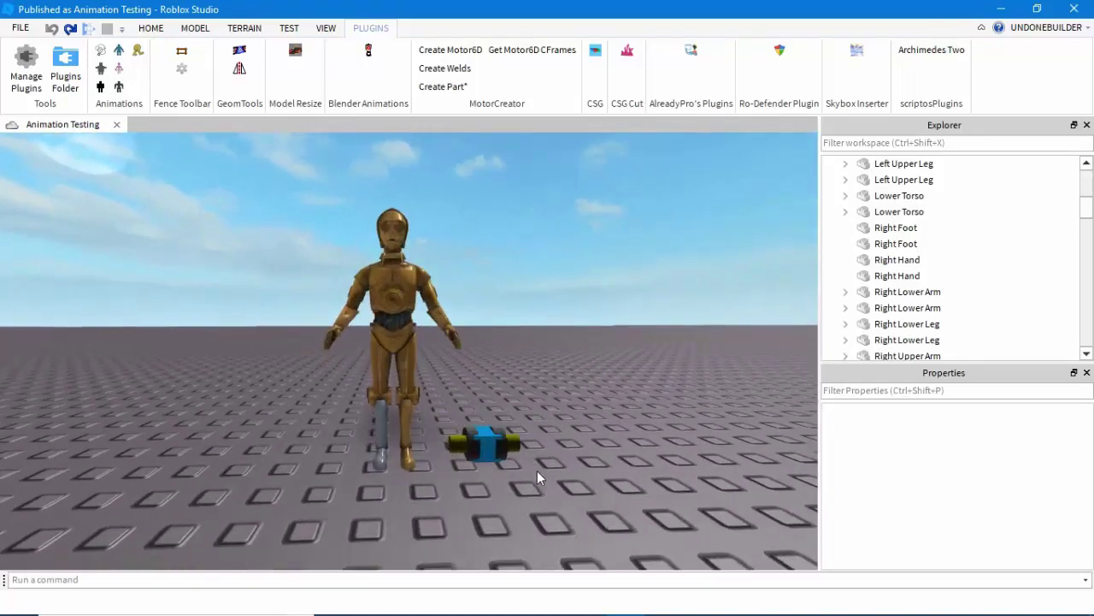
pyautogui.click(543, 455)
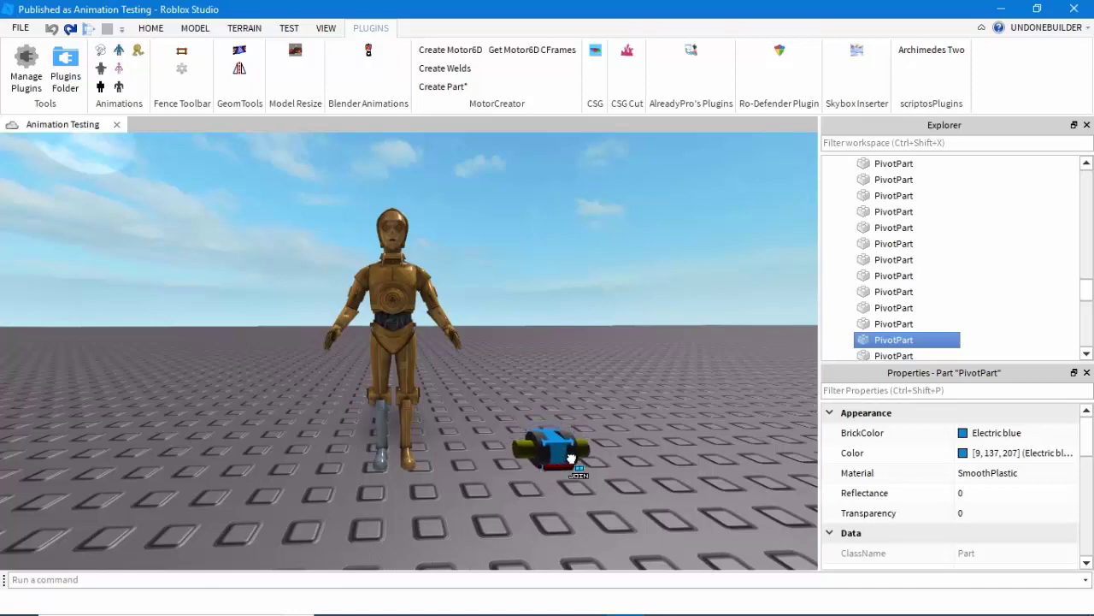
pyautogui.moveTo(571, 459); pyautogui.dragTo(599, 456)
pyautogui.click(152, 29)
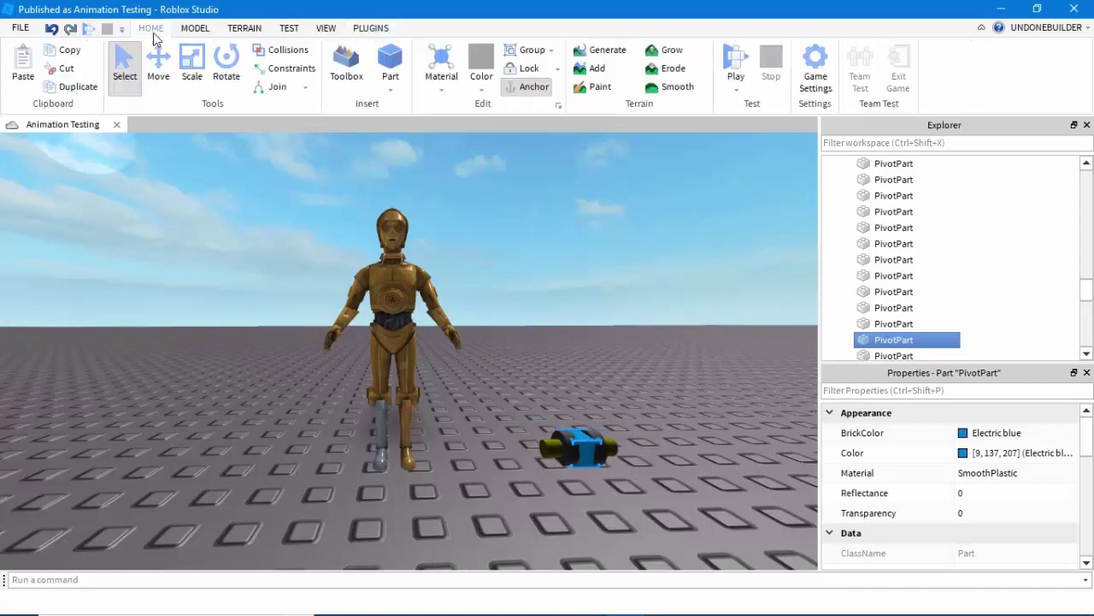
pyautogui.click(161, 73)
pyautogui.moveTo(547, 342); pyautogui.dragTo(575, 421, button='right')
pyautogui.scroll(4, 574, 421)
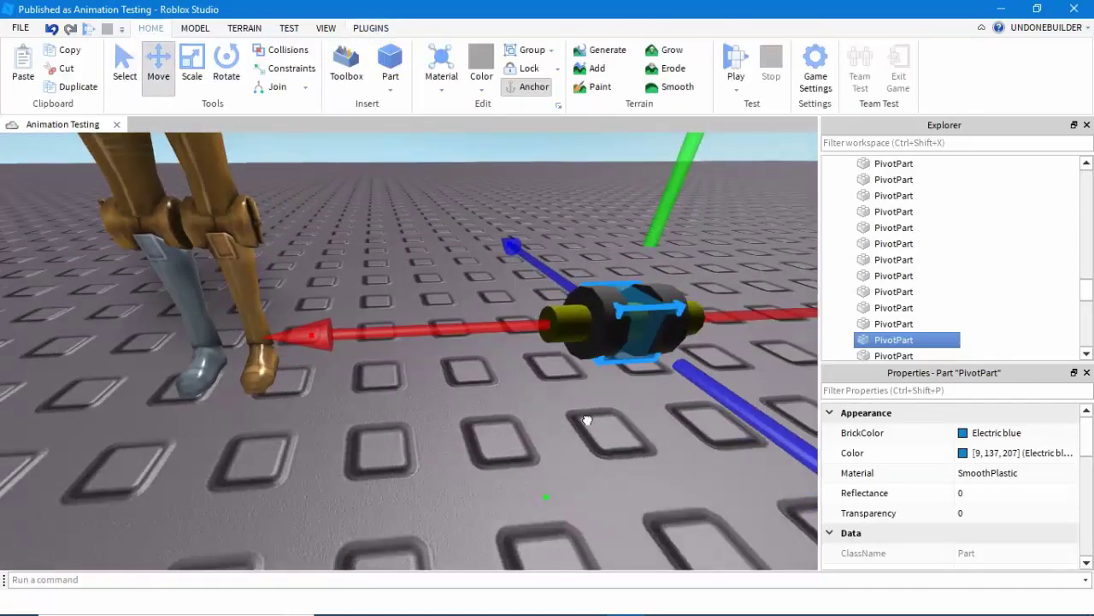
pyautogui.moveTo(620, 325); pyautogui.dragTo(332, 378)
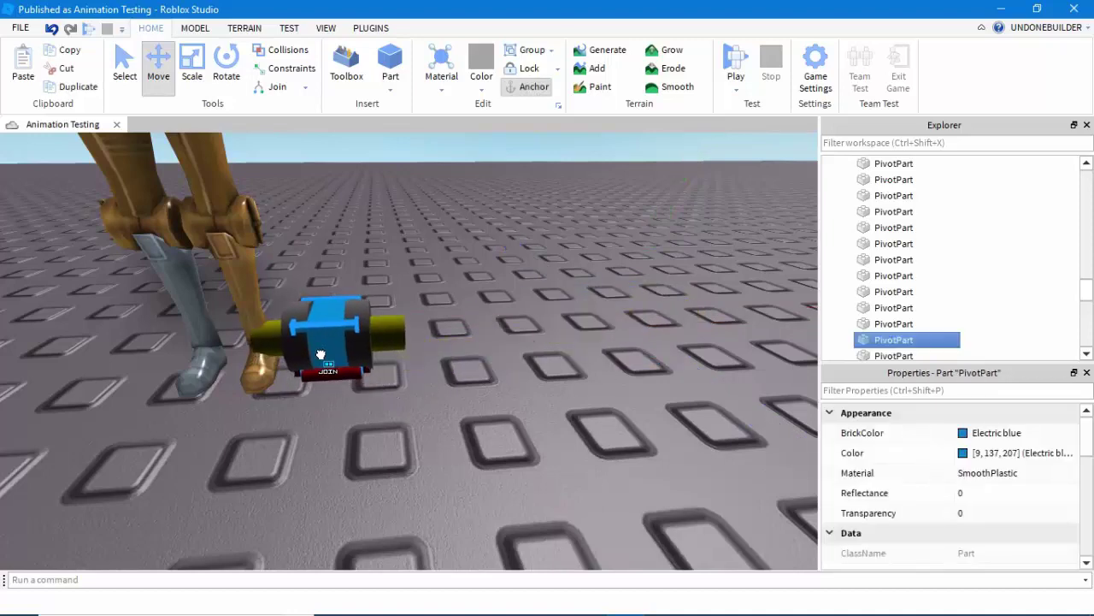
pyautogui.moveTo(422, 335); pyautogui.dragTo(345, 324)
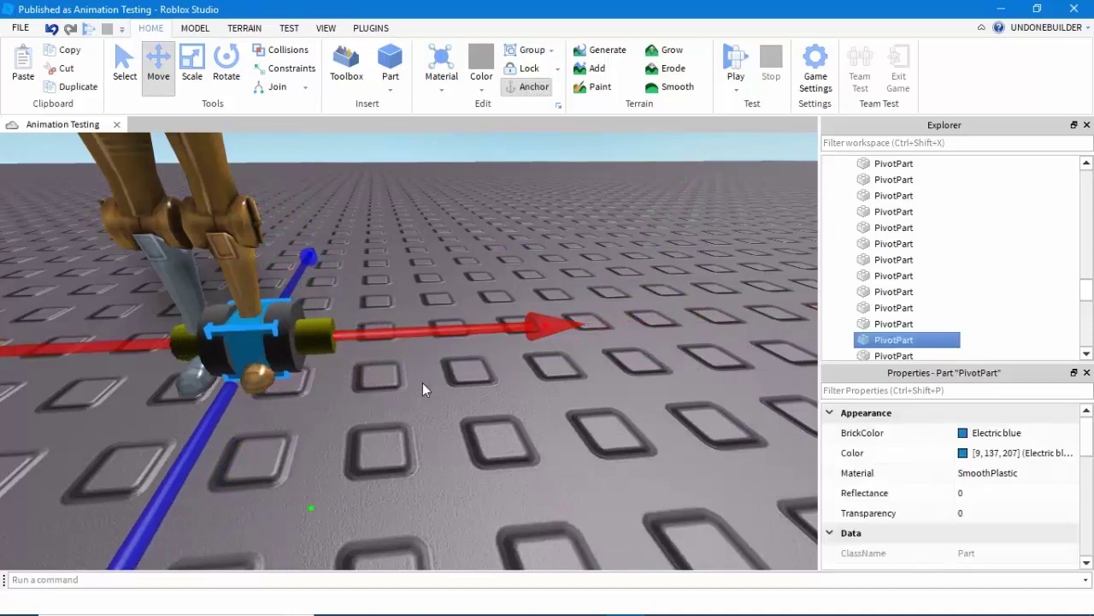
# Inspect how the pivot part lines up between the left foot and the left lower leg.
pyautogui.click(425, 390)
pyautogui.moveTo(425, 390); pyautogui.dragTo(376, 363, button='right')
pyautogui.scroll(3, 376, 394)
pyautogui.click(371, 462)
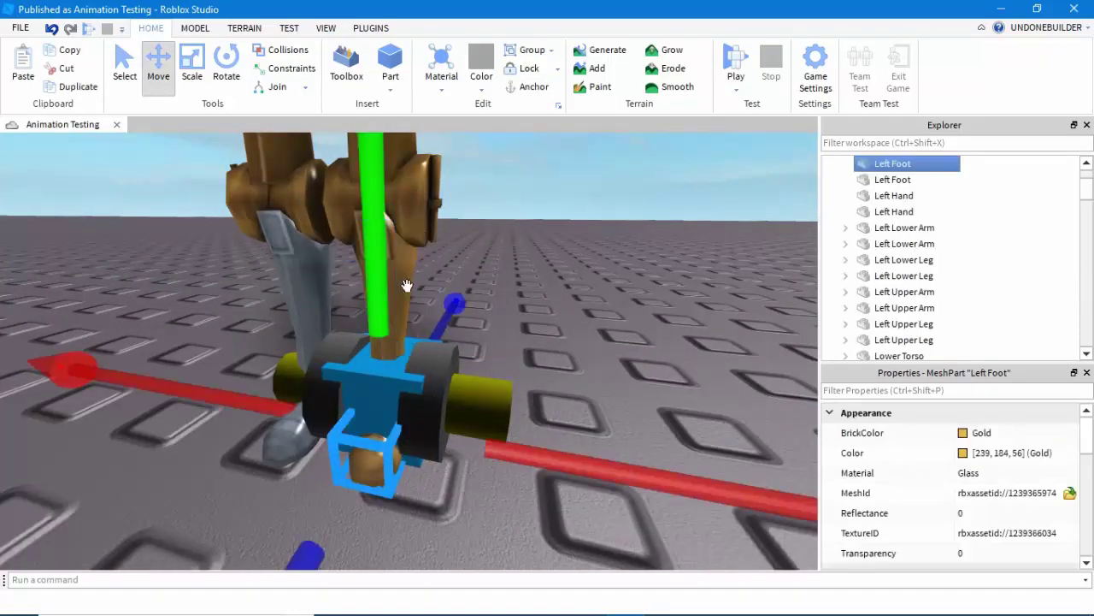
pyautogui.click(488, 397)
pyautogui.click(413, 397)
pyautogui.moveTo(415, 398); pyautogui.dragTo(425, 396, button='right')
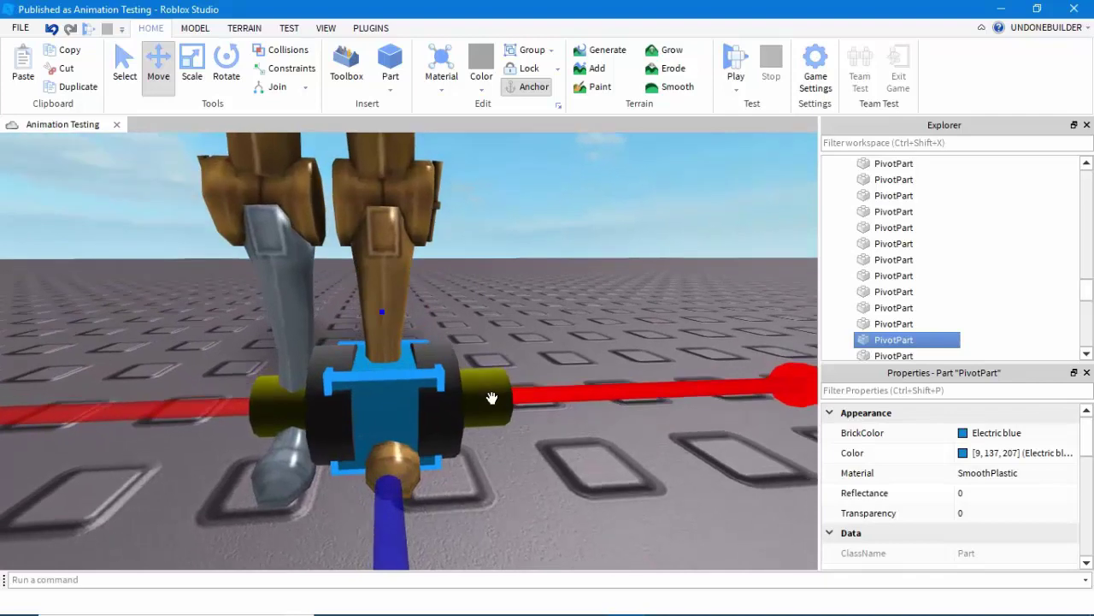
pyautogui.scroll(-5, 491, 397)
pyautogui.scroll(5, 525, 385)
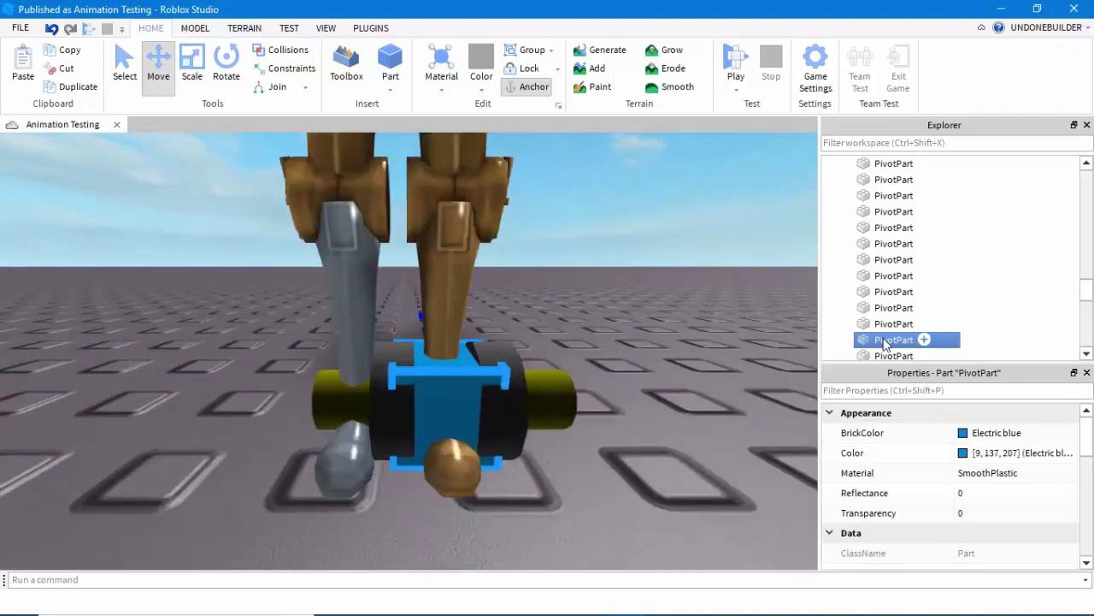
# Duplicate the ankle's PivotPart and move the copy toward the right ankle.
pyautogui.rightClick(885, 344)
pyautogui.click(905, 65)
pyautogui.moveTo(597, 397); pyautogui.dragTo(506, 369)
pyautogui.click(612, 285)
# Examine the robot that has pivot parts fitted at all of its joints.
pyautogui.moveTo(614, 283); pyautogui.dragTo(615, 282, button='right')
pyautogui.scroll(-5, 615, 283)
pyautogui.press('d')
pyautogui.press('w')
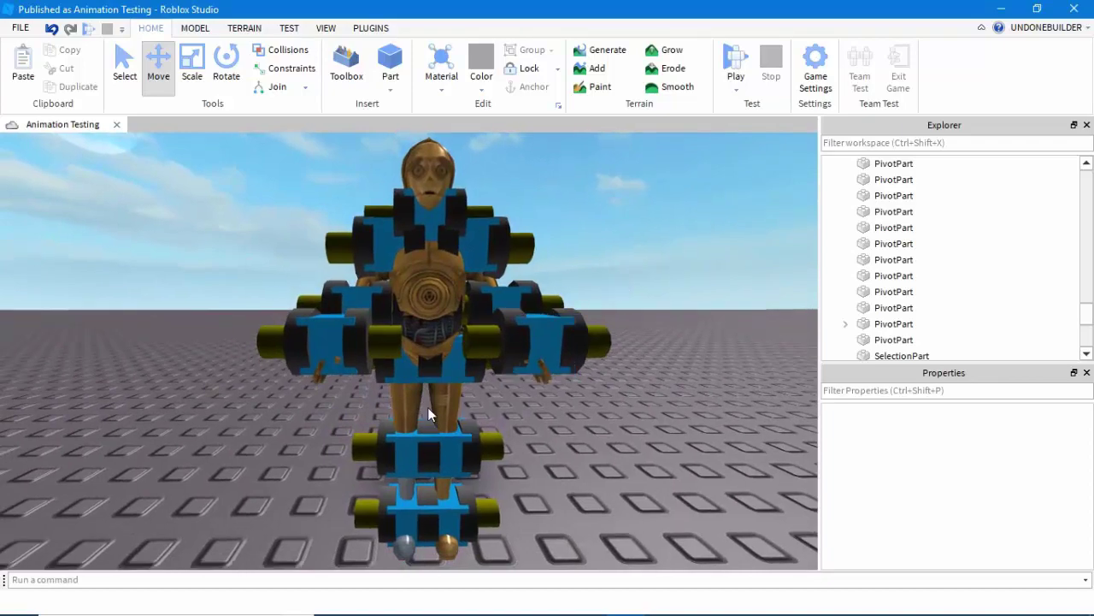
pyautogui.moveTo(588, 439); pyautogui.dragTo(562, 412, button='right')
pyautogui.scroll(4, 589, 439)
pyautogui.scroll(-6, 588, 439)
pyautogui.scroll(3, 562, 412)
pyautogui.scroll(-3, 562, 412)
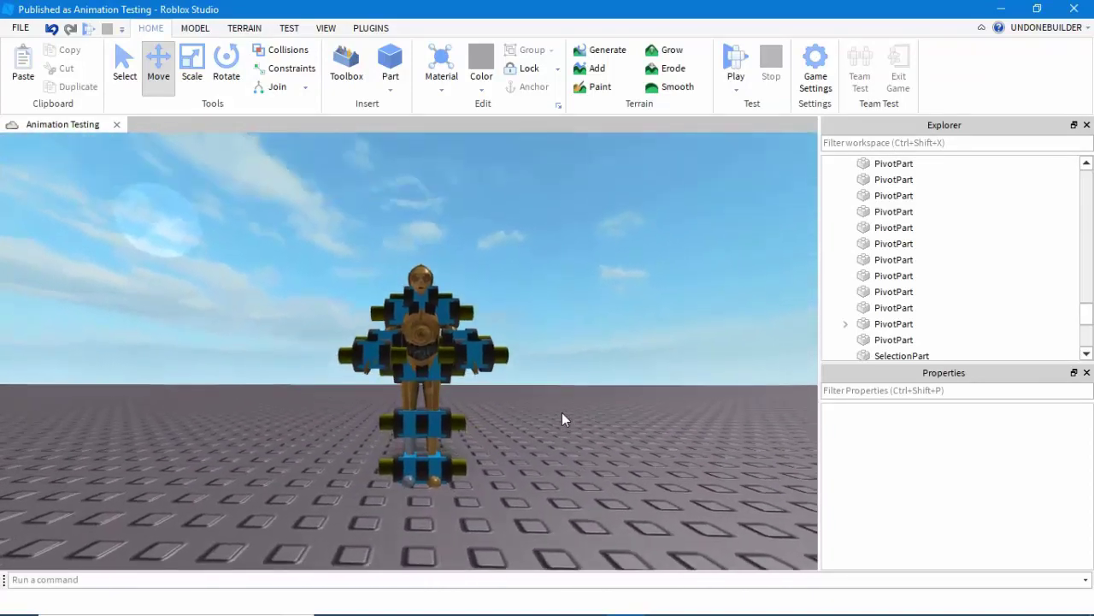
pyautogui.scroll(4, 562, 413)
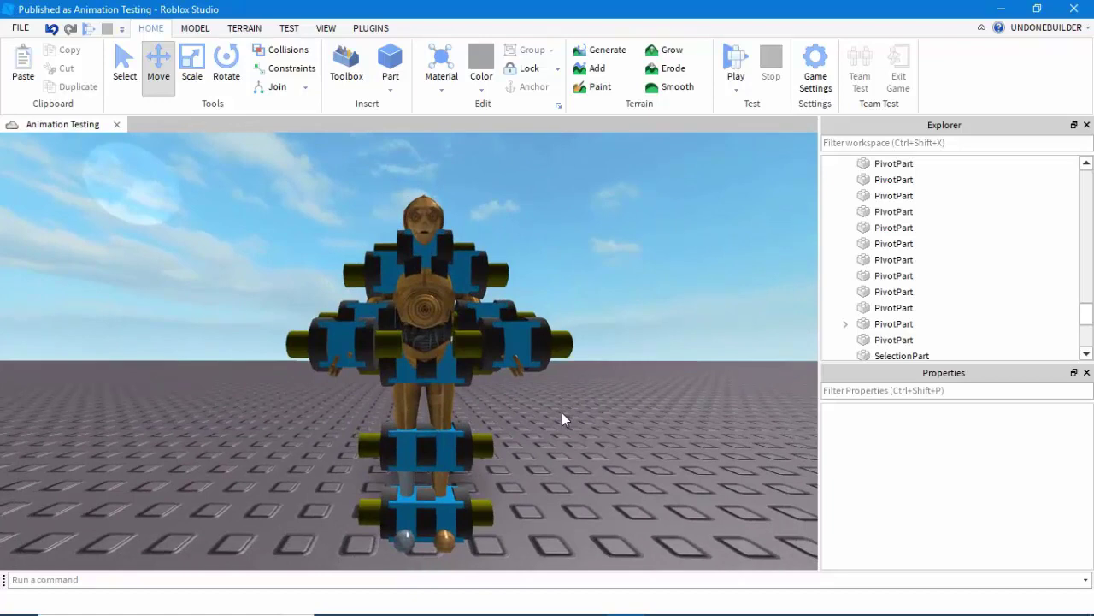
# Switch to the Select tool, start MotorCreator's Create Motor6D and choose the Lower Torso as Part0.
pyautogui.click(371, 28)
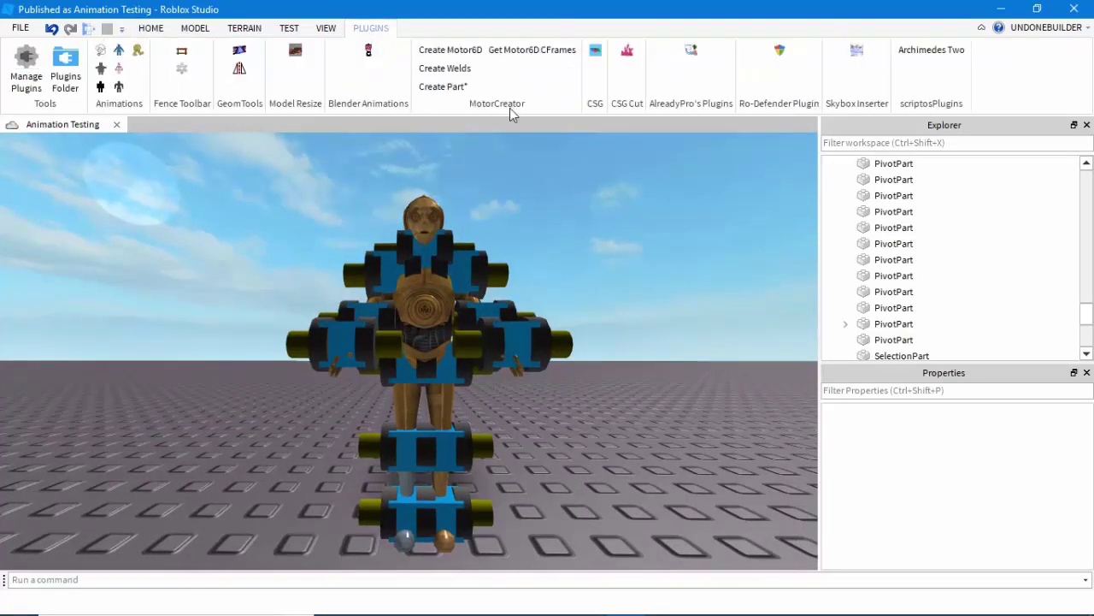
pyautogui.moveTo(565, 205); pyautogui.dragTo(565, 208, button='right')
pyautogui.click(146, 30)
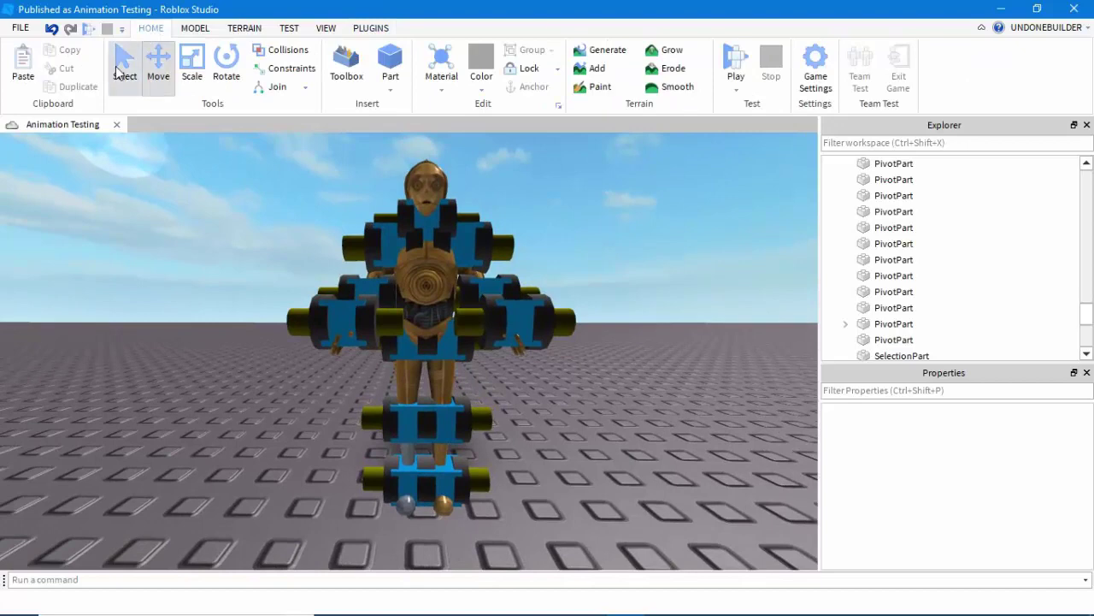
pyautogui.click(117, 72)
pyautogui.click(372, 29)
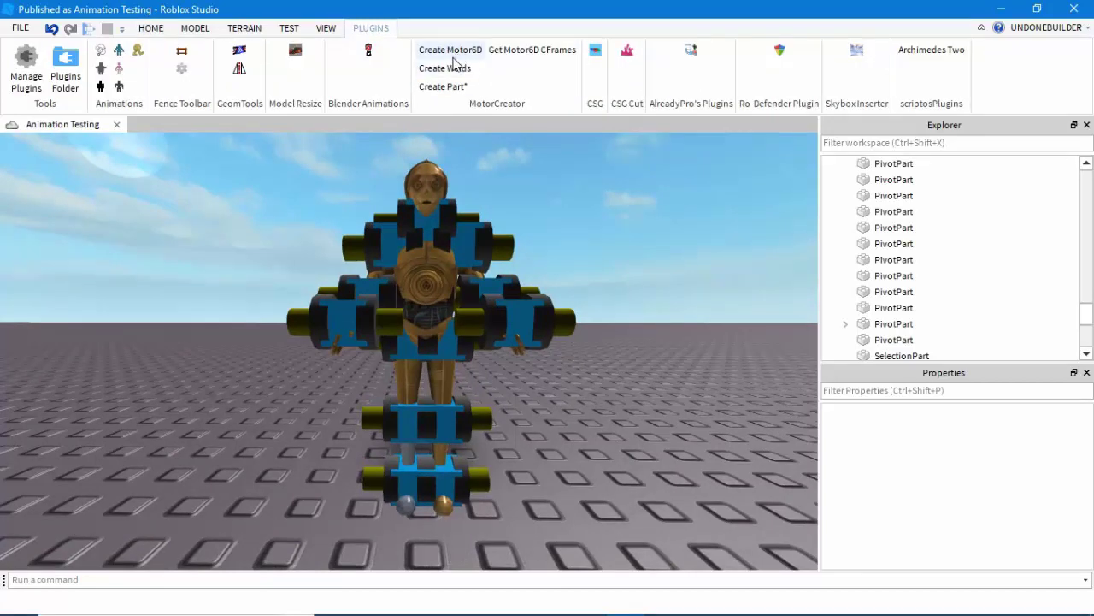
pyautogui.click(466, 53)
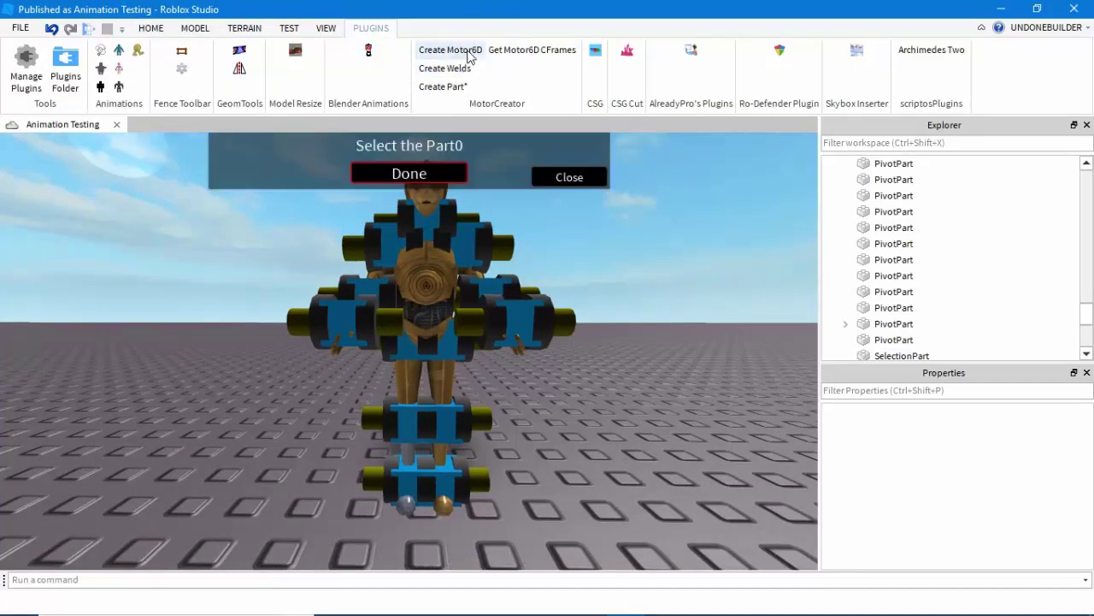
pyautogui.moveTo(548, 249); pyautogui.dragTo(547, 250, button='right')
pyautogui.scroll(-3, 547, 250)
pyautogui.scroll(2, 547, 250)
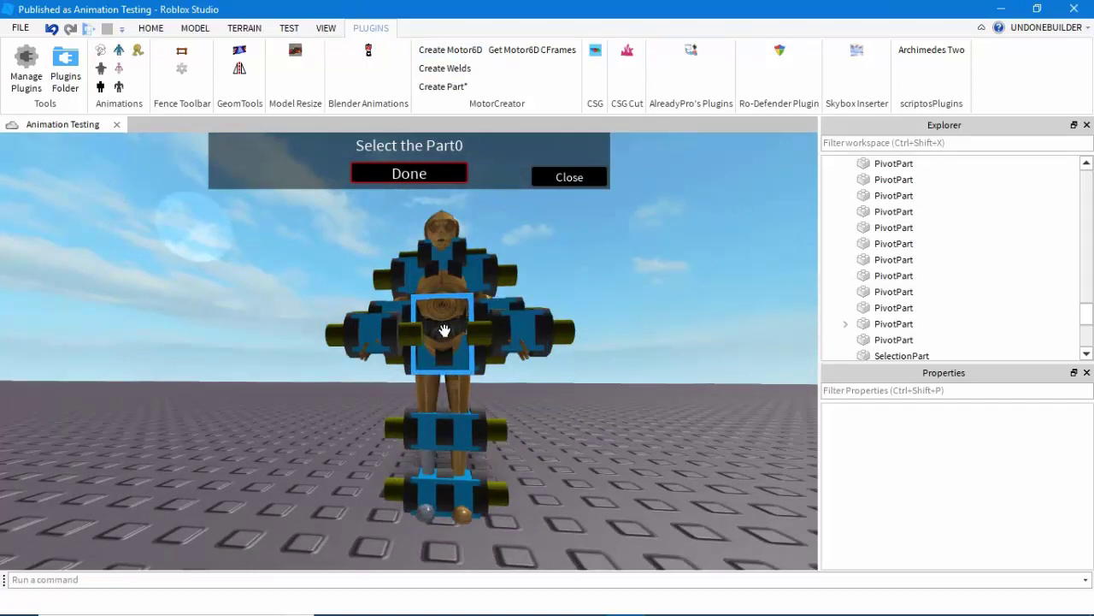
pyautogui.click(452, 338)
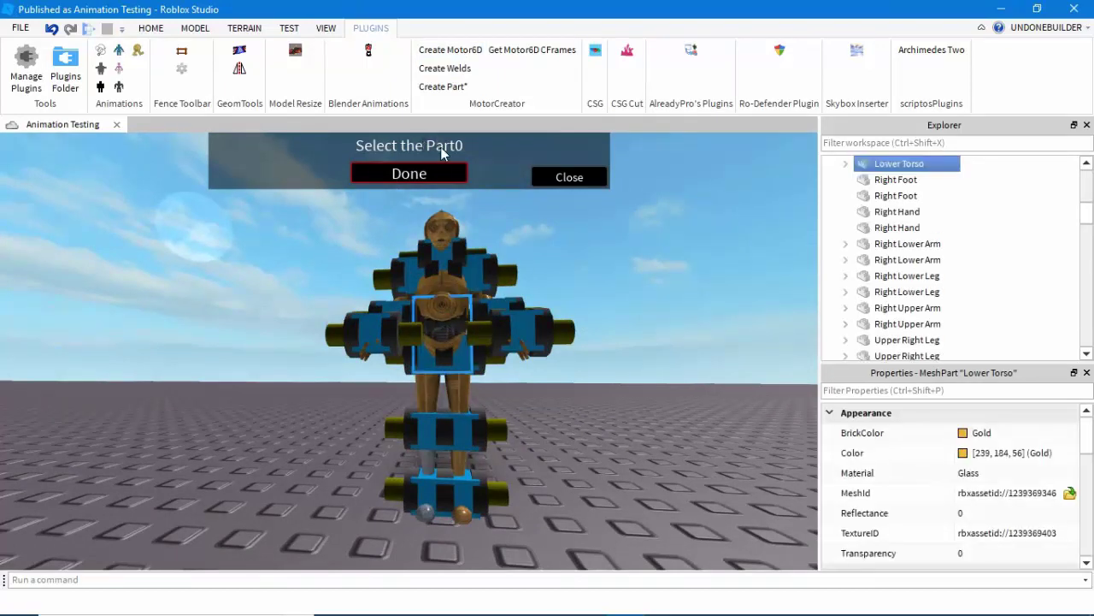
pyautogui.moveTo(494, 242); pyautogui.dragTo(496, 243, button='right')
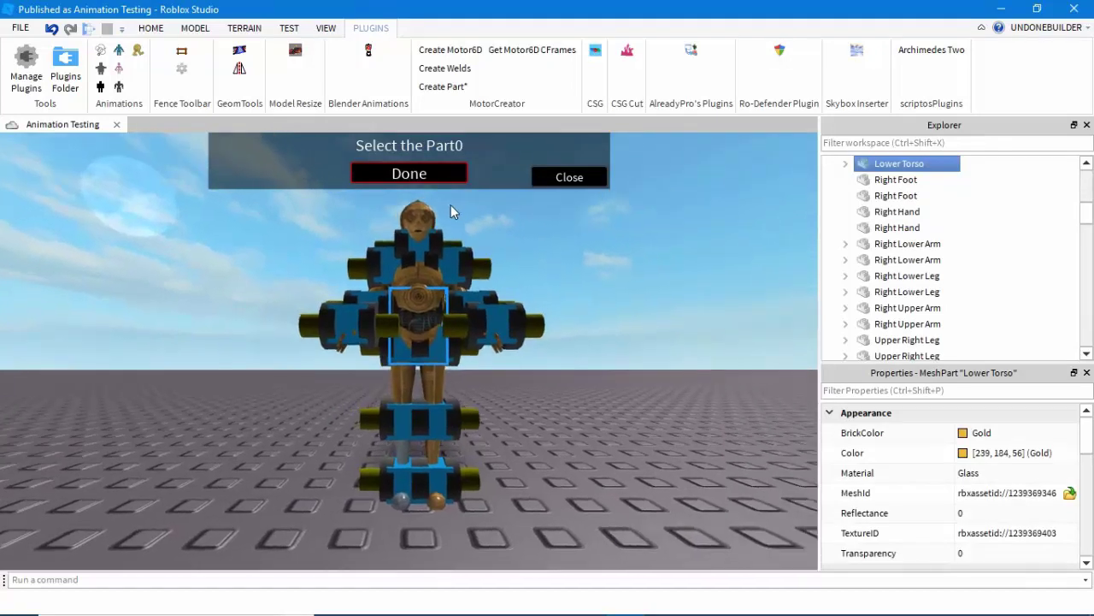
# Set the Upper Right Leg as Part1 and the right hip's PivotPart as the PivotPoint to finish the Motor6D.
pyautogui.click(404, 384)
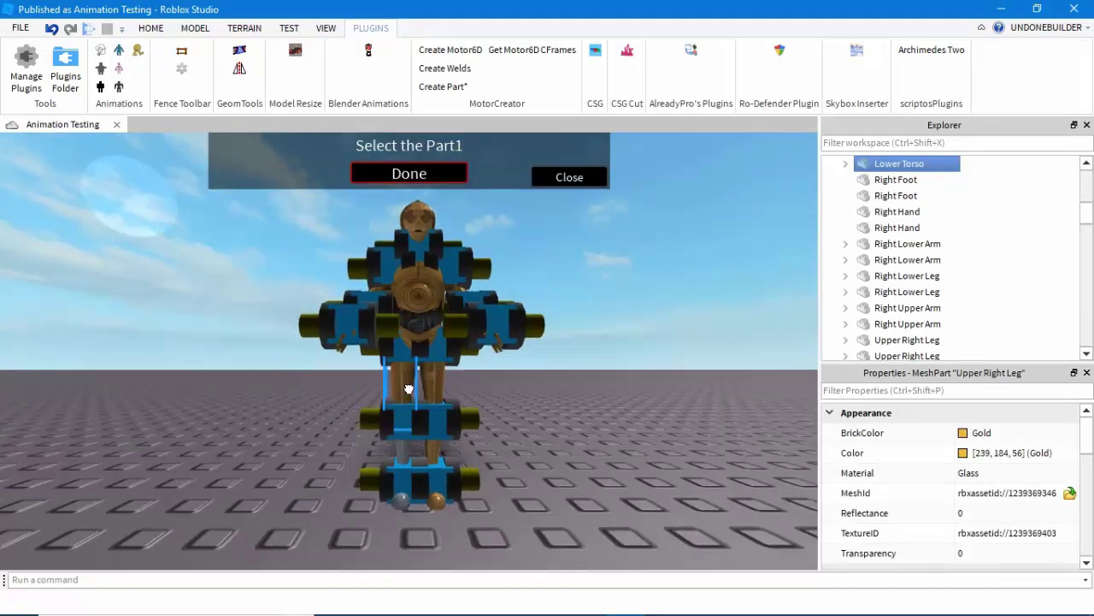
pyautogui.click(452, 174)
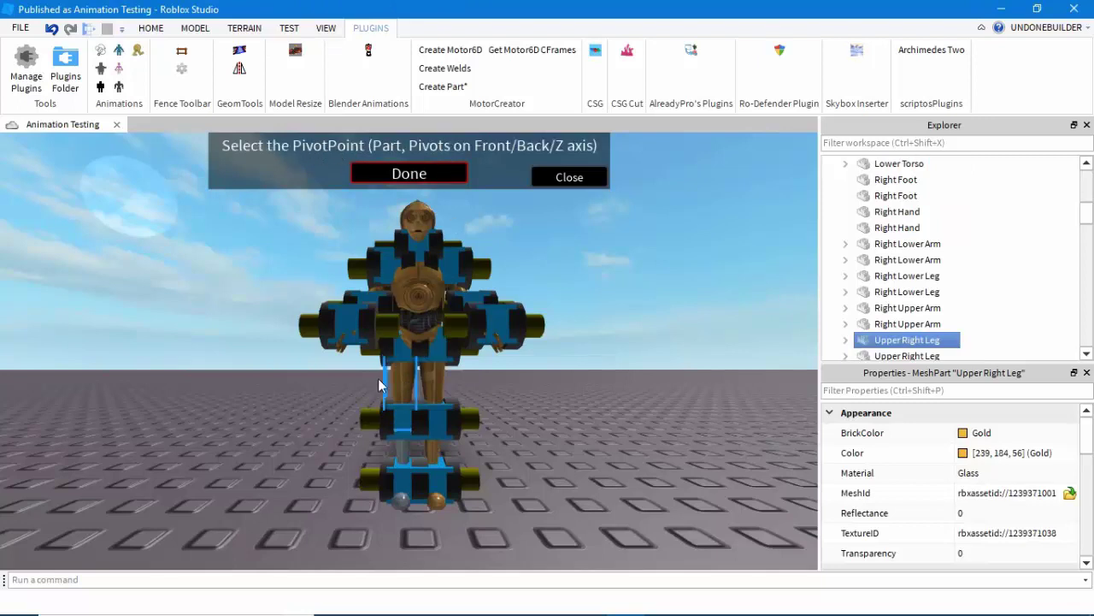
pyautogui.click(403, 359)
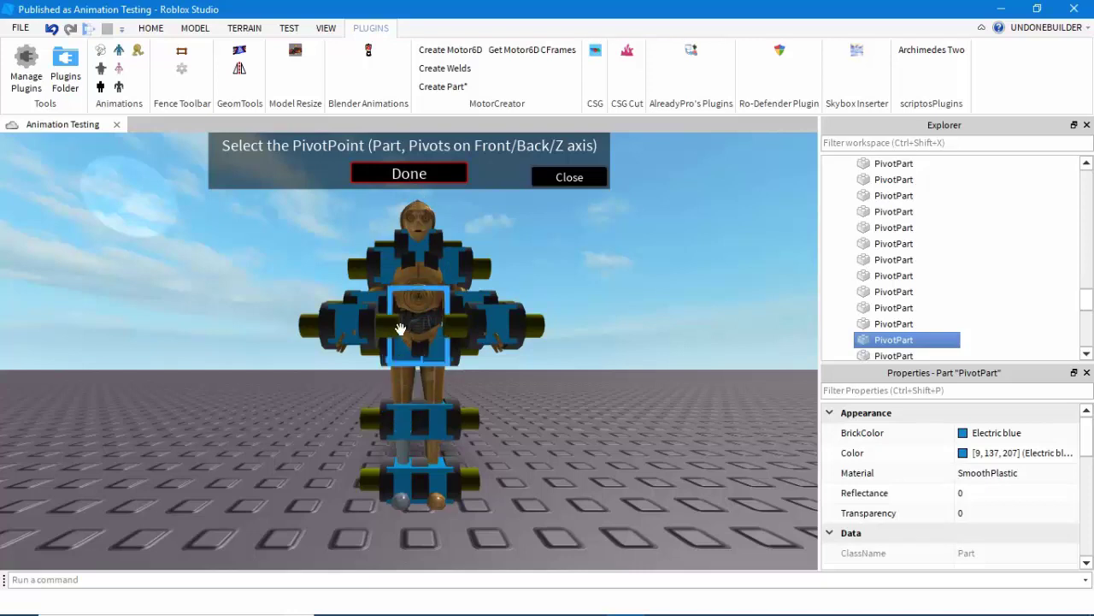
pyautogui.click(429, 176)
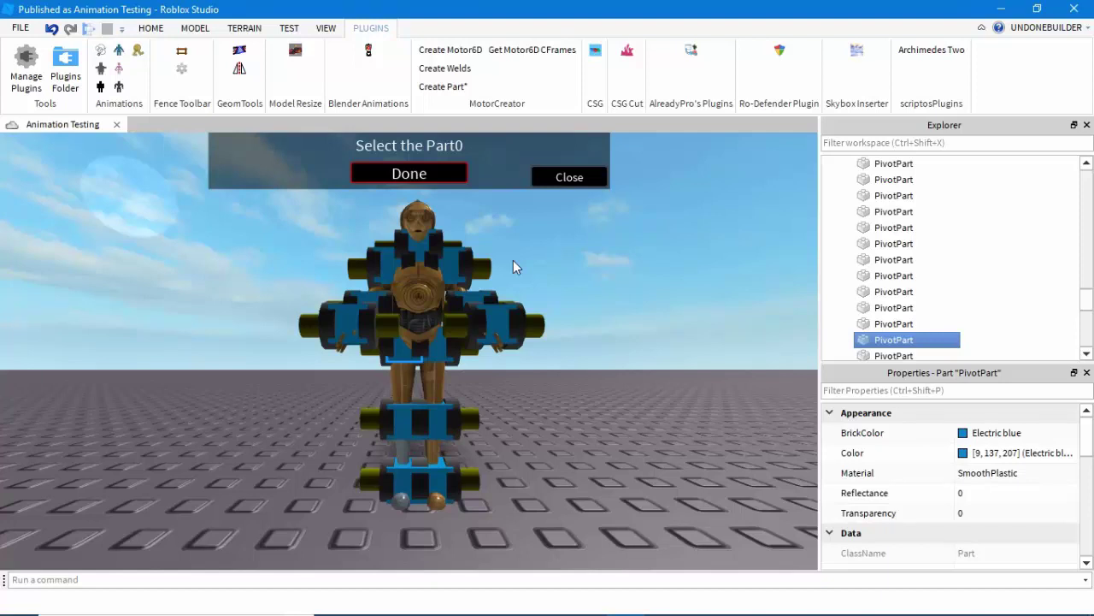
pyautogui.click(545, 317)
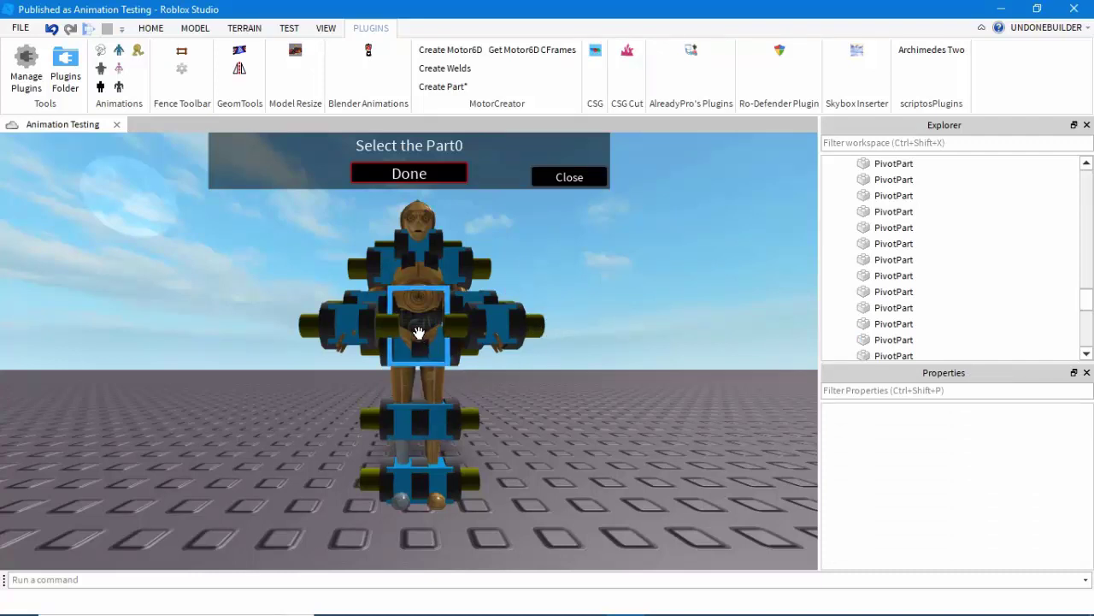
# Close MotorCreator's Motor6D prompt without creating another joint and clear the Lower Torso selection.
pyautogui.click(417, 330)
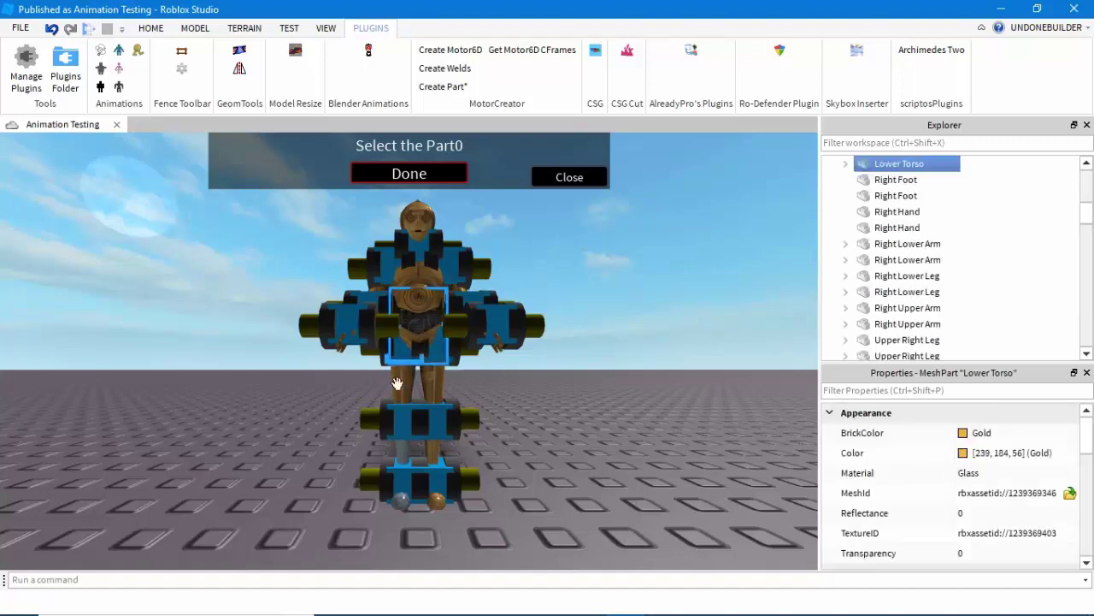
pyautogui.scroll(3, 404, 393)
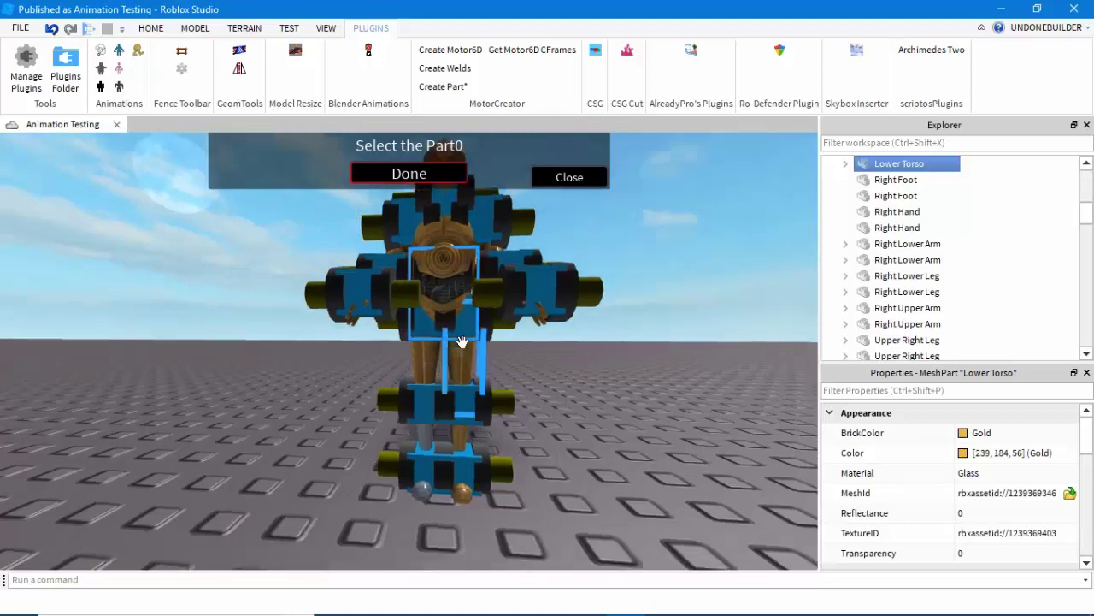
pyautogui.scroll(-5, 462, 342)
pyautogui.scroll(5, 454, 342)
pyautogui.moveTo(462, 342); pyautogui.dragTo(464, 341, button='right')
pyautogui.click(568, 178)
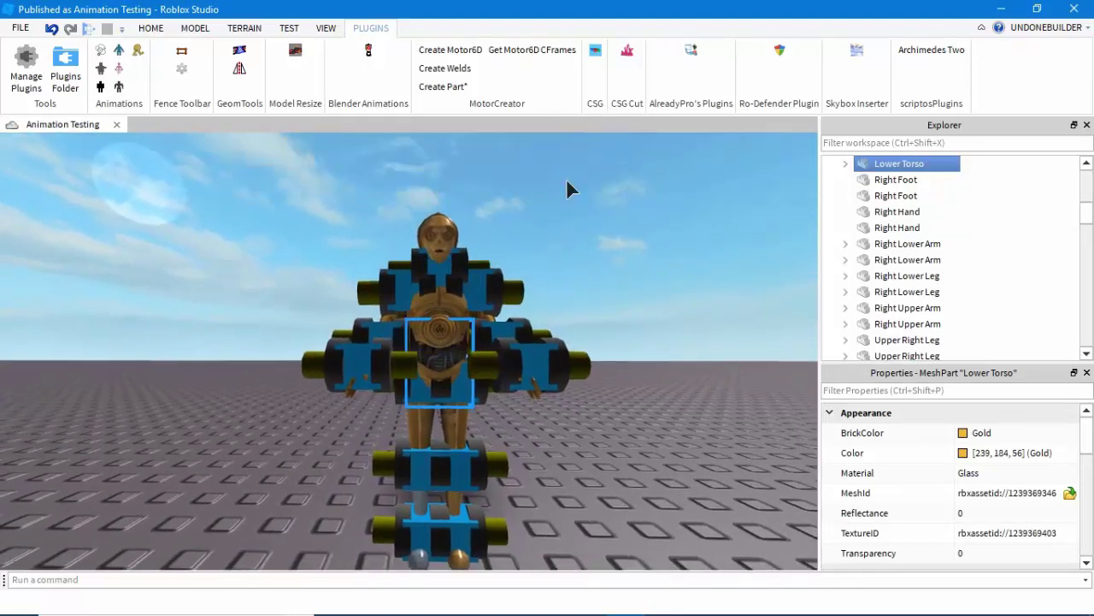
pyautogui.click(575, 232)
# Select the fully rigged robot Model and expand it to examine its body parts, Humanoid, AnimSaves and HumanoidRootPart.
pyautogui.scroll(-10, 575, 232)
pyautogui.scroll(10, 574, 238)
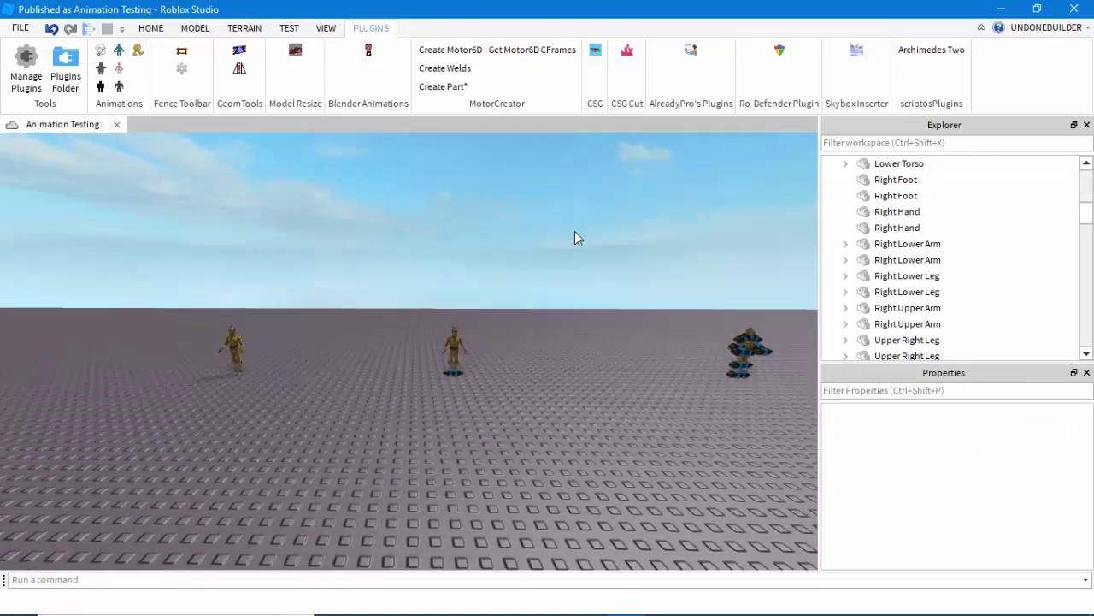
pyautogui.scroll(8, 512, 295)
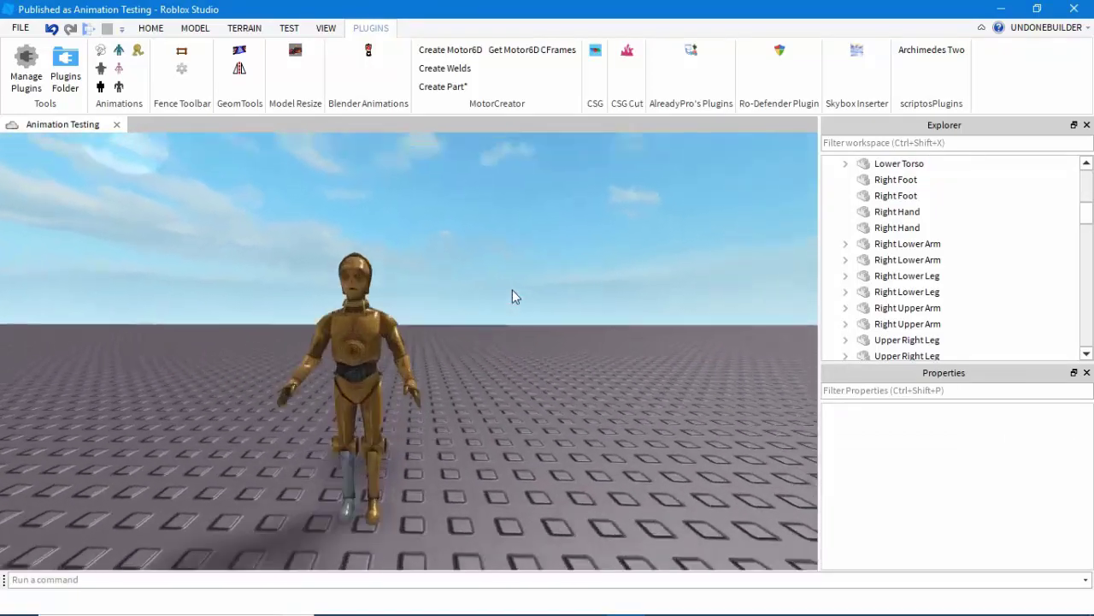
pyautogui.click(357, 370)
pyautogui.scroll(-2, 872, 248)
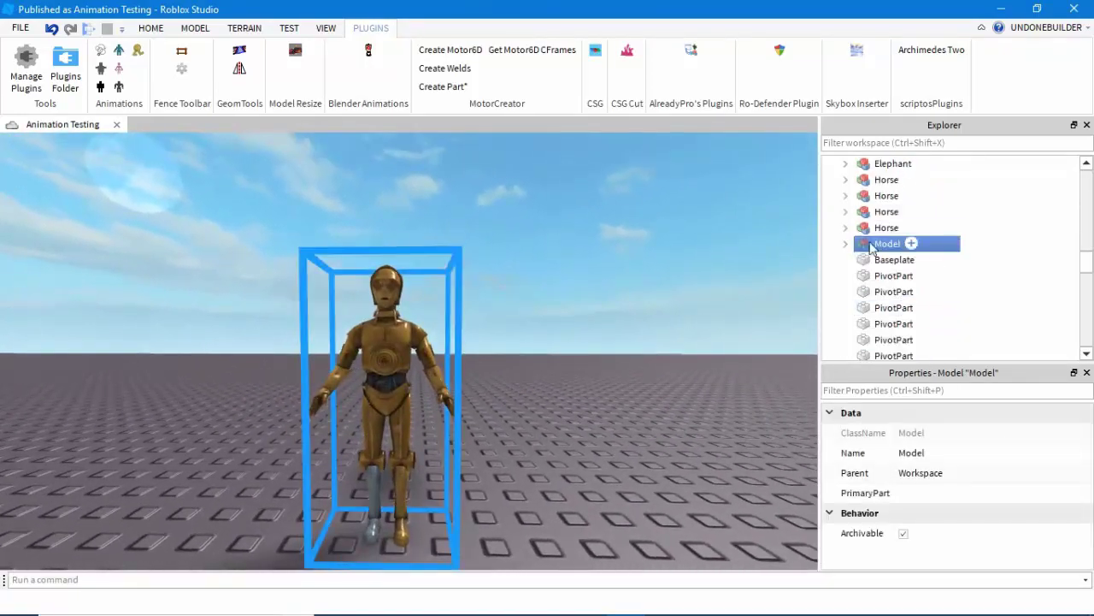
pyautogui.click(846, 244)
pyautogui.scroll(-6, 870, 261)
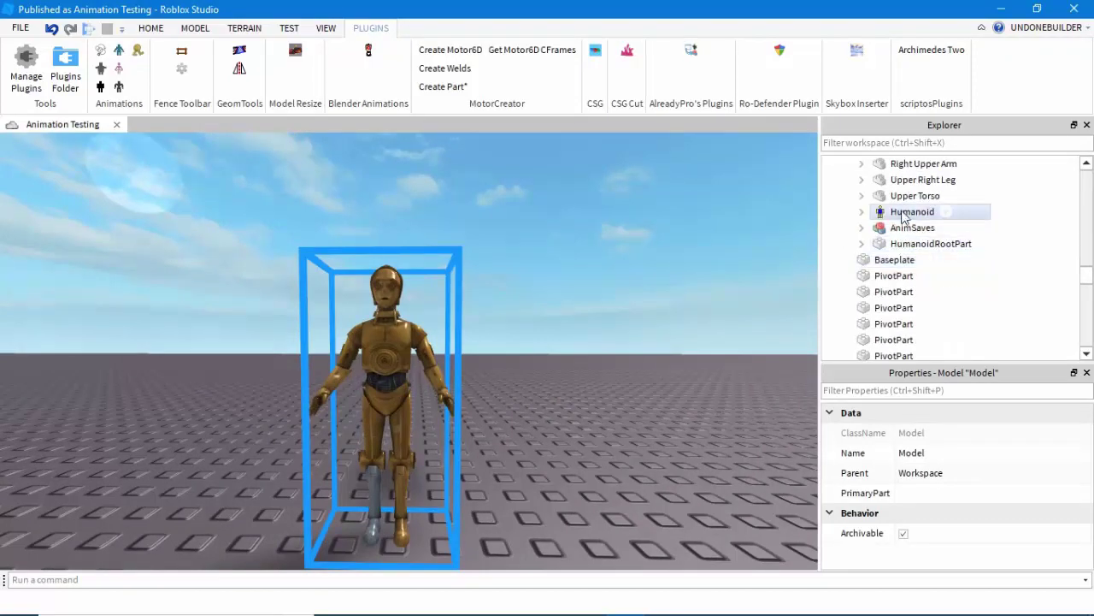
pyautogui.press('w')
pyautogui.moveTo(598, 260); pyautogui.dragTo(598, 260, button='right')
pyautogui.scroll(-3, 632, 264)
pyautogui.scroll(2, 632, 264)
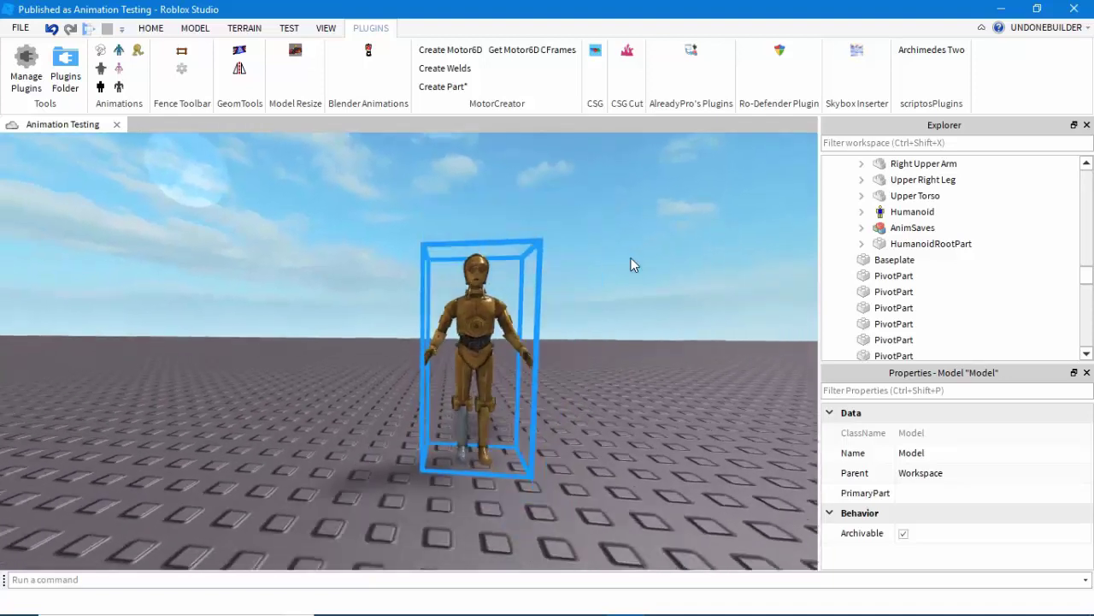
pyautogui.scroll(2, 633, 264)
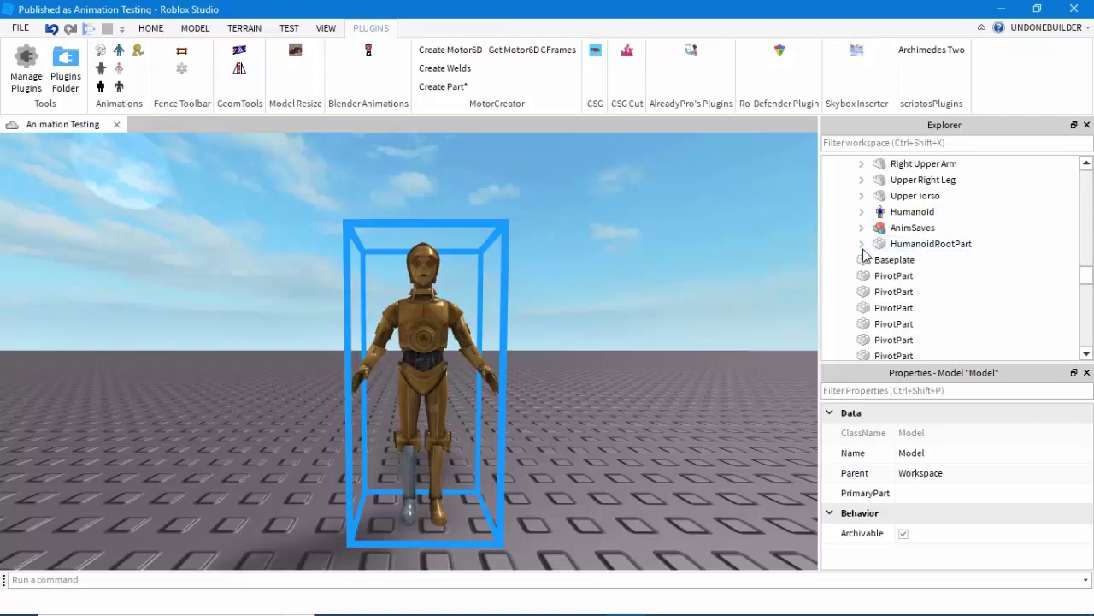
# Select the rigged robot's HumanoidRootPart, examine how it sits around the torso, and deselect it.
pyautogui.click(913, 246)
pyautogui.press('w')
pyautogui.moveTo(526, 286); pyautogui.dragTo(548, 302, button='right')
pyautogui.scroll(-5, 534, 285)
pyautogui.scroll(-3, 548, 302)
pyautogui.scroll(2, 549, 303)
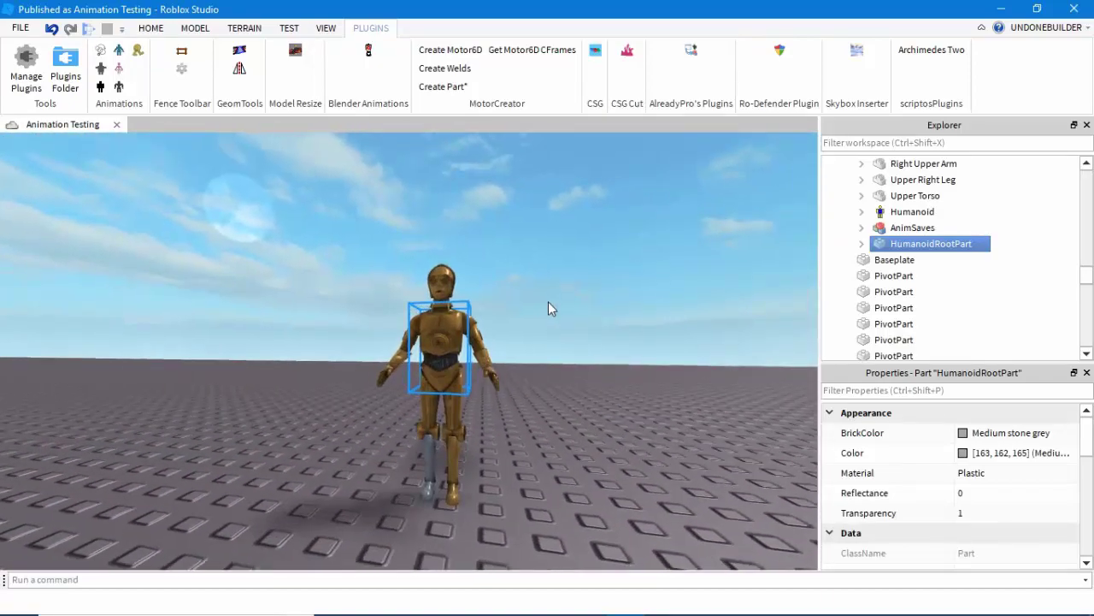
pyautogui.scroll(2, 548, 302)
pyautogui.scroll(-1, 548, 302)
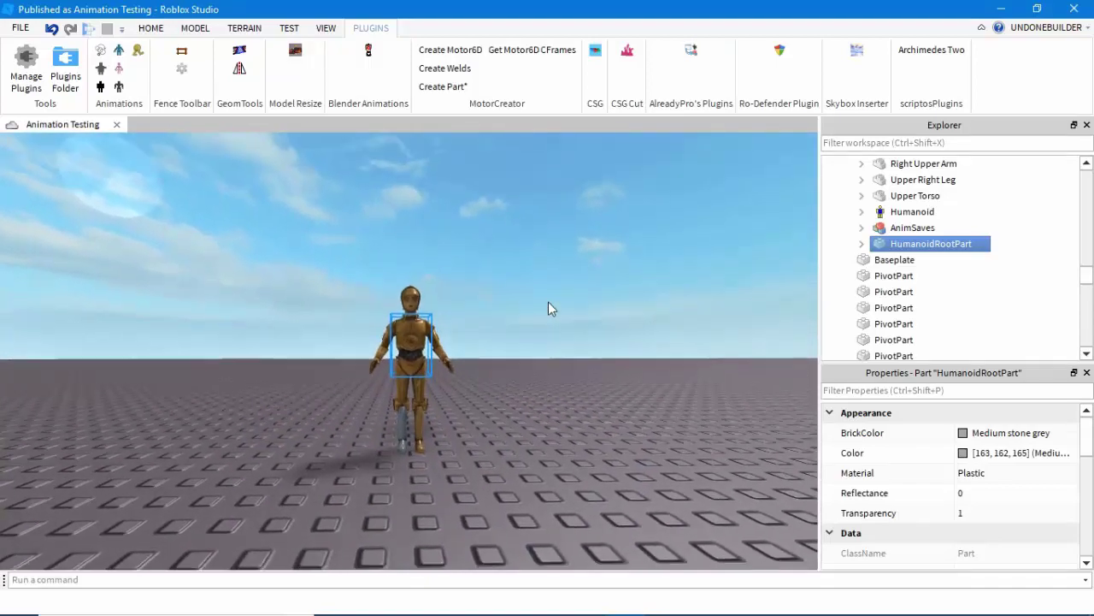
pyautogui.scroll(5, 548, 302)
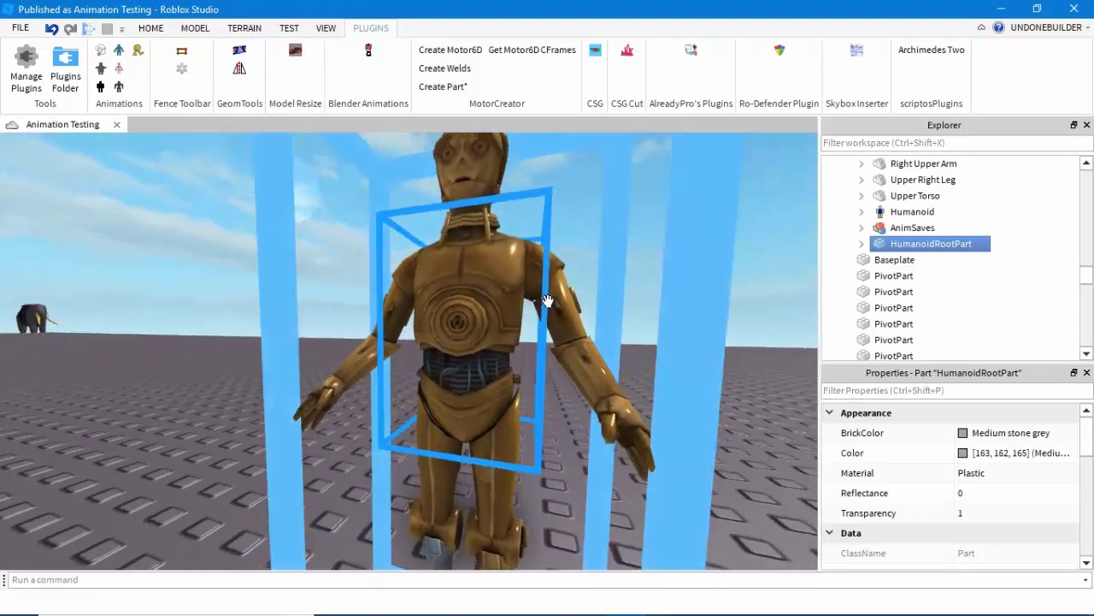
pyautogui.scroll(-5, 548, 302)
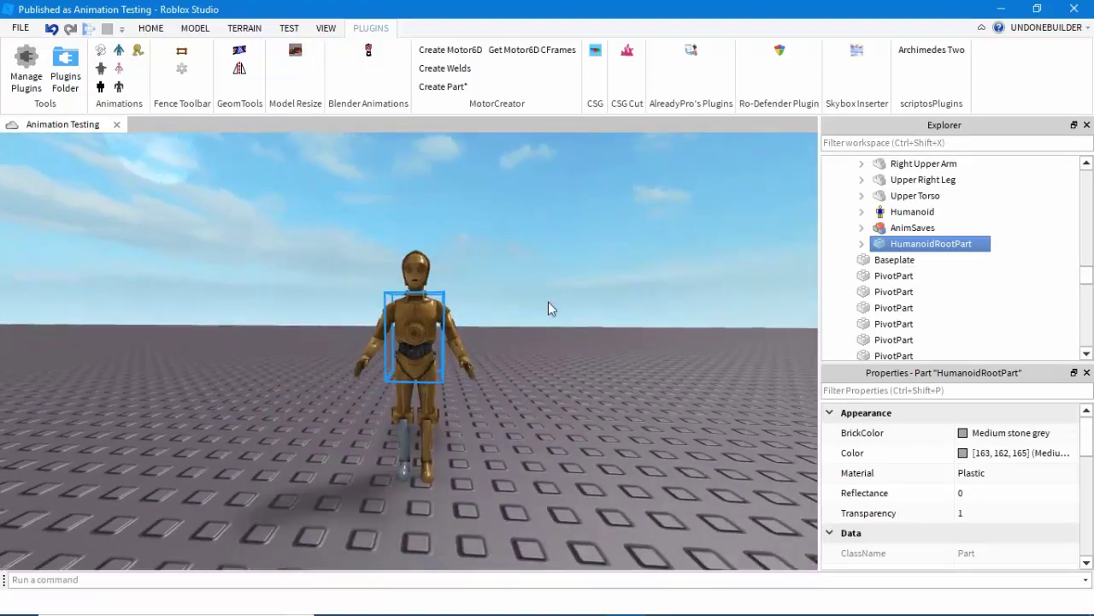
pyautogui.click(559, 283)
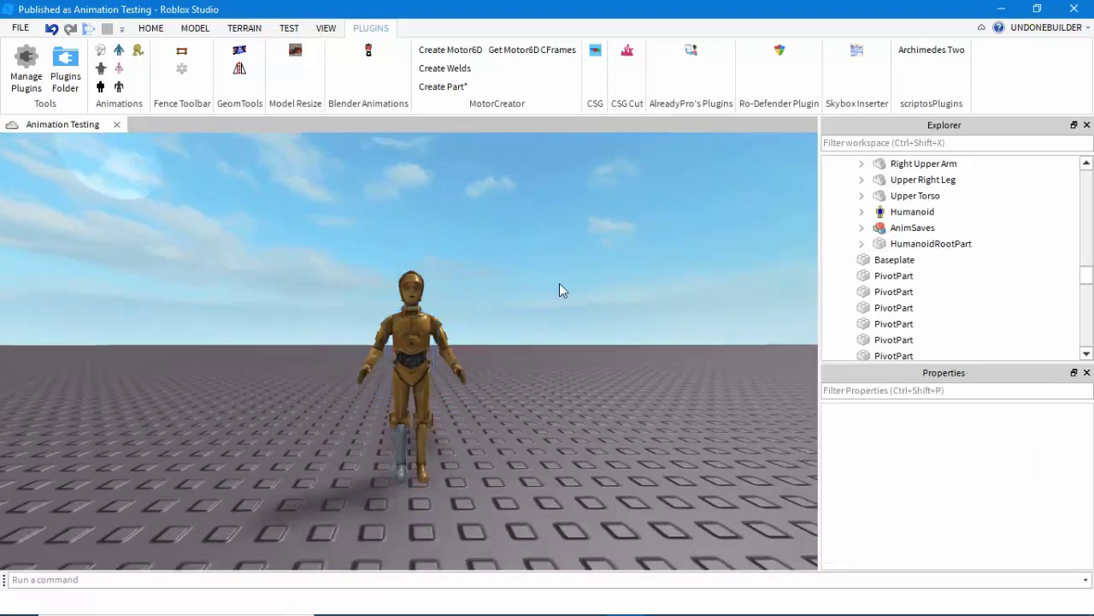
# Open the Animation Editor and choose the rigged robot Model as the rig to animate.
pyautogui.click(101, 53)
pyautogui.click(411, 358)
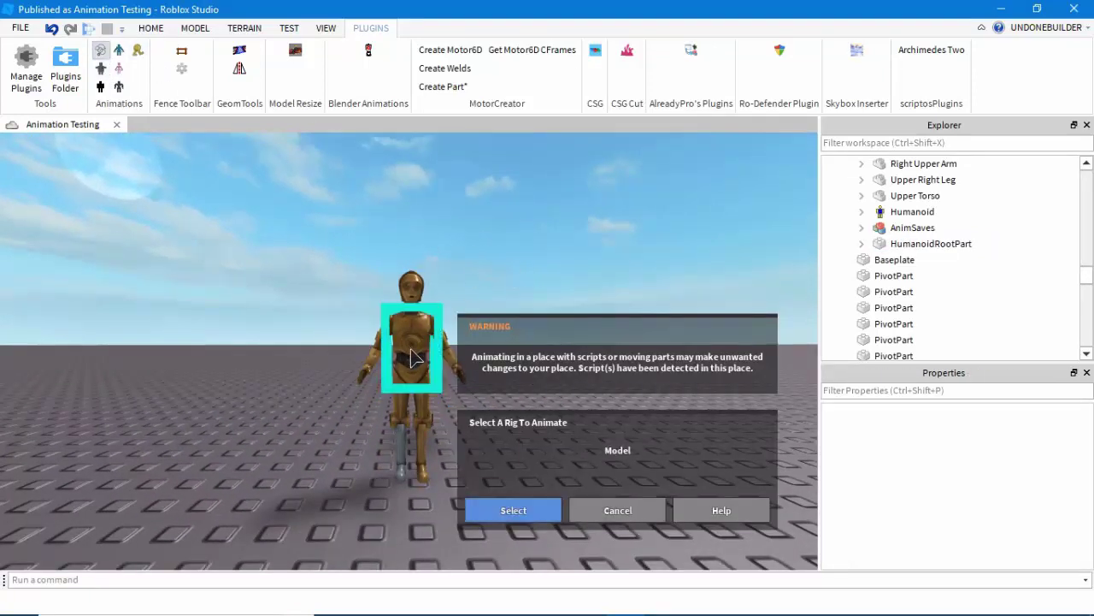
pyautogui.click(530, 510)
# Rotate the robot's torso and head in the Animation Editor to test their joints.
pyautogui.click(408, 336)
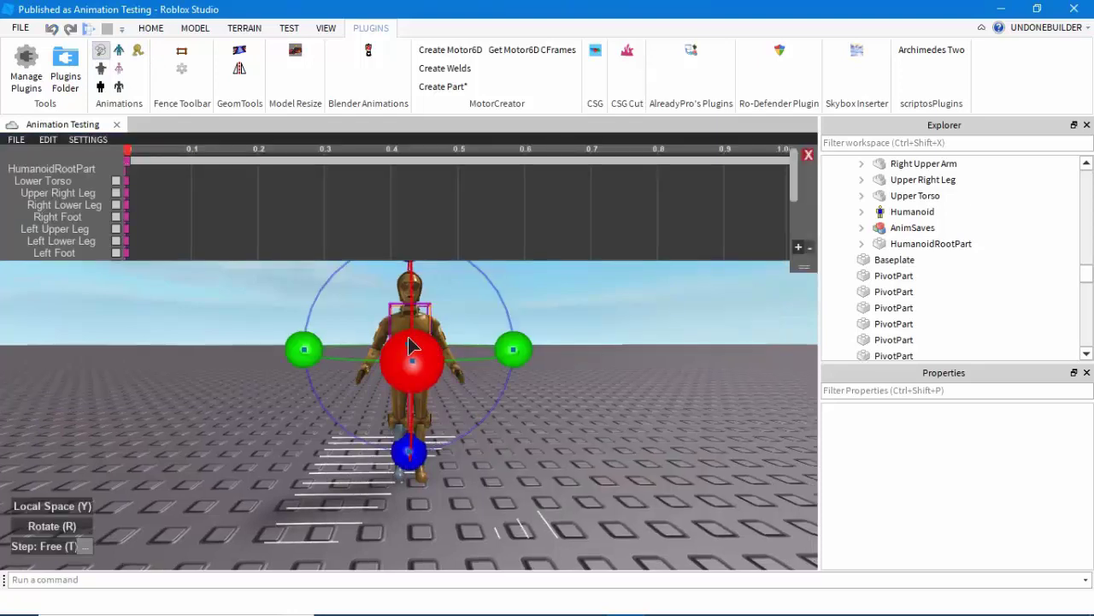
pyautogui.moveTo(505, 313); pyautogui.dragTo(517, 325)
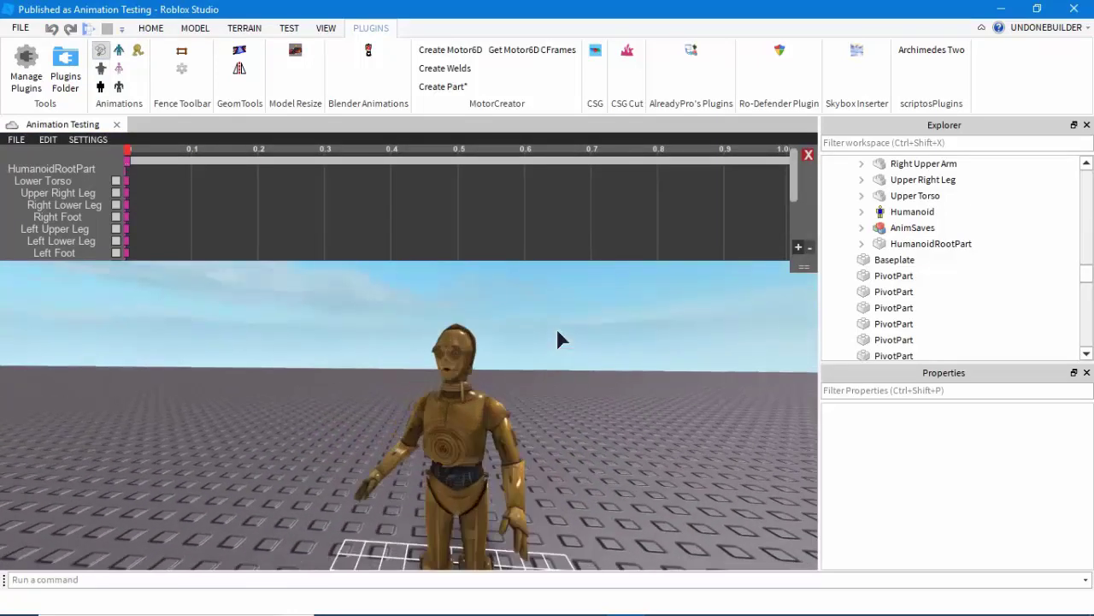
pyautogui.click(457, 351)
pyautogui.moveTo(649, 398); pyautogui.dragTo(661, 384)
pyautogui.click(682, 389)
pyautogui.scroll(-3, 598, 397)
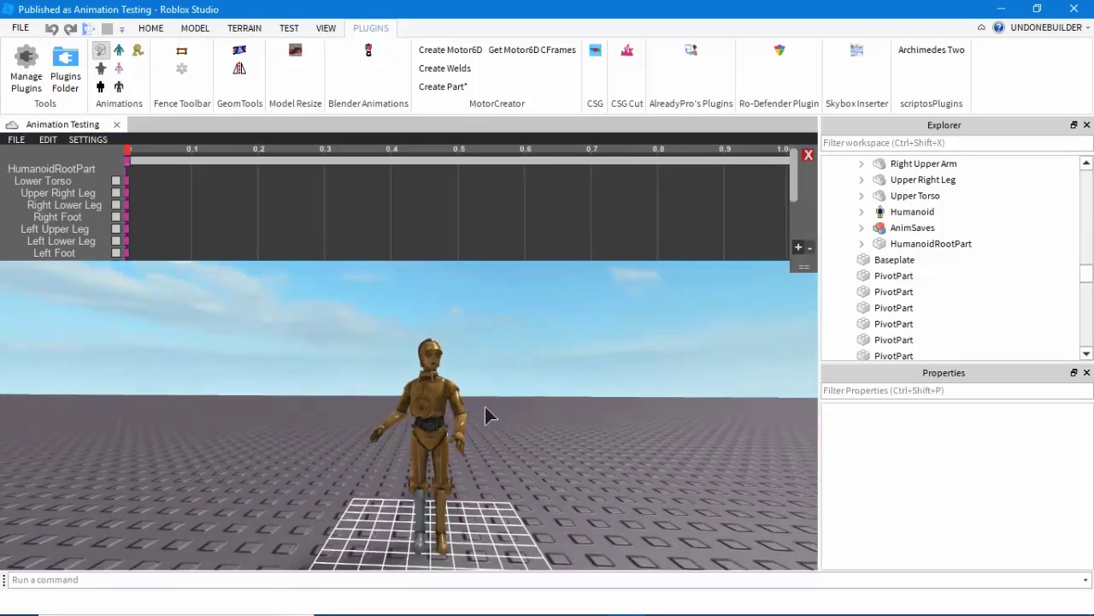
# Select the Upper Right Leg and rotate it slightly at the hip to test its joint.
pyautogui.click(473, 405)
pyautogui.moveTo(473, 404); pyautogui.dragTo(462, 398, button='right')
pyautogui.scroll(-5, 418, 278)
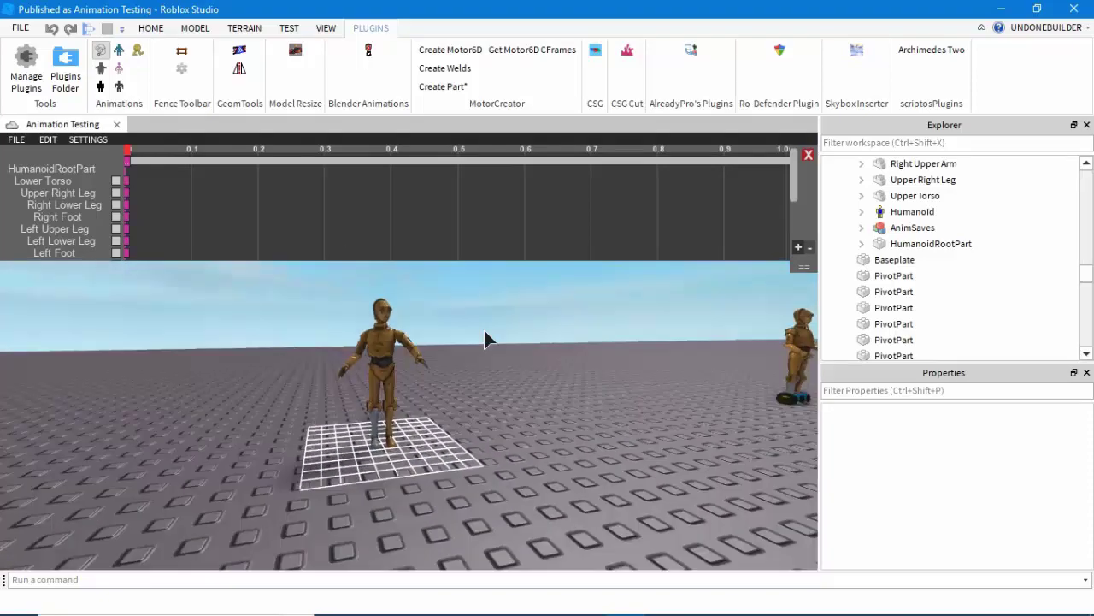
pyautogui.scroll(8, 484, 334)
pyautogui.click(359, 372)
pyautogui.scroll(3, 359, 372)
pyautogui.scroll(-4, 394, 359)
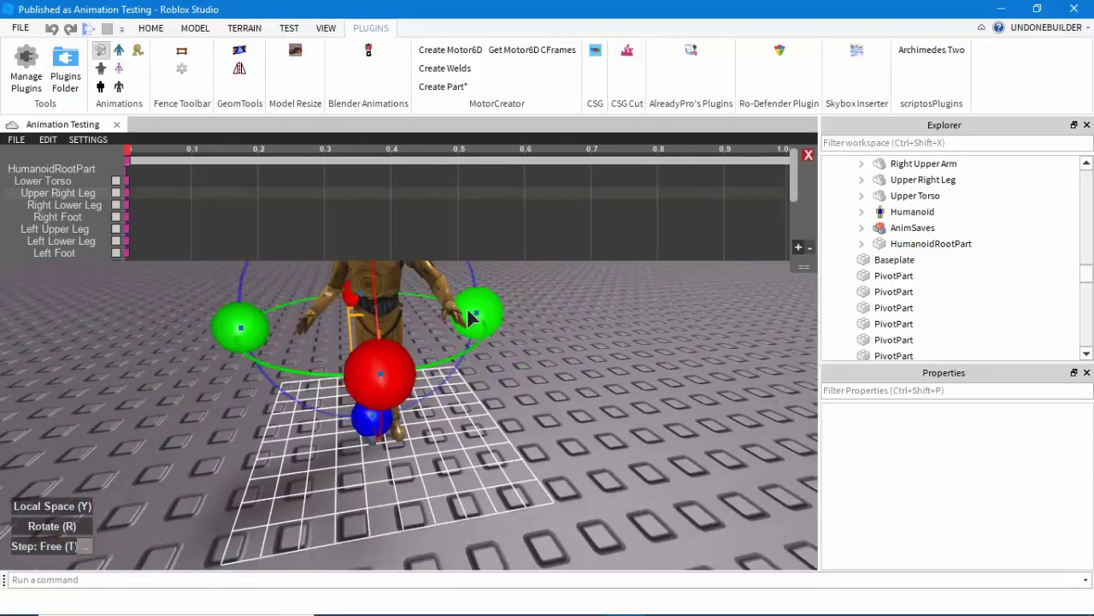
pyautogui.moveTo(466, 312); pyautogui.dragTo(500, 376)
# Select the Lower Torso, rotate it to test the waist joint, and deselect it.
pyautogui.click(402, 329)
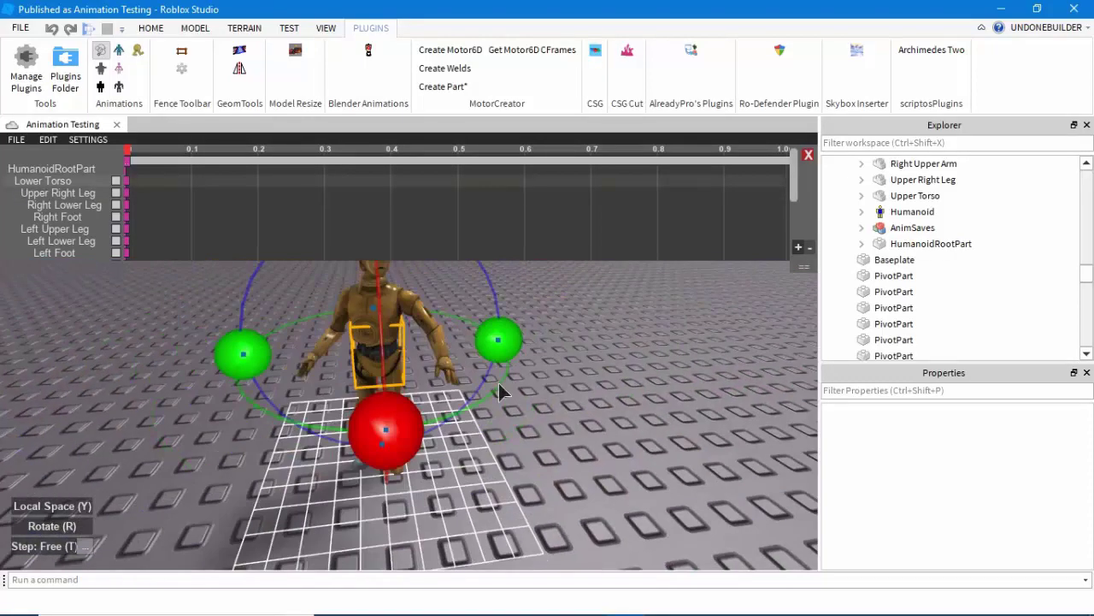
pyautogui.moveTo(487, 301); pyautogui.dragTo(466, 297)
pyautogui.click(550, 346)
# Examine the posed robot from several angles and distances to check how its jointed parts moved.
pyautogui.scroll(3, 550, 347)
pyautogui.moveTo(550, 347); pyautogui.dragTo(550, 347, button='right')
pyautogui.scroll(-3, 550, 346)
pyautogui.scroll(2, 550, 347)
pyautogui.scroll(2, 548, 343)
pyautogui.scroll(-4, 550, 346)
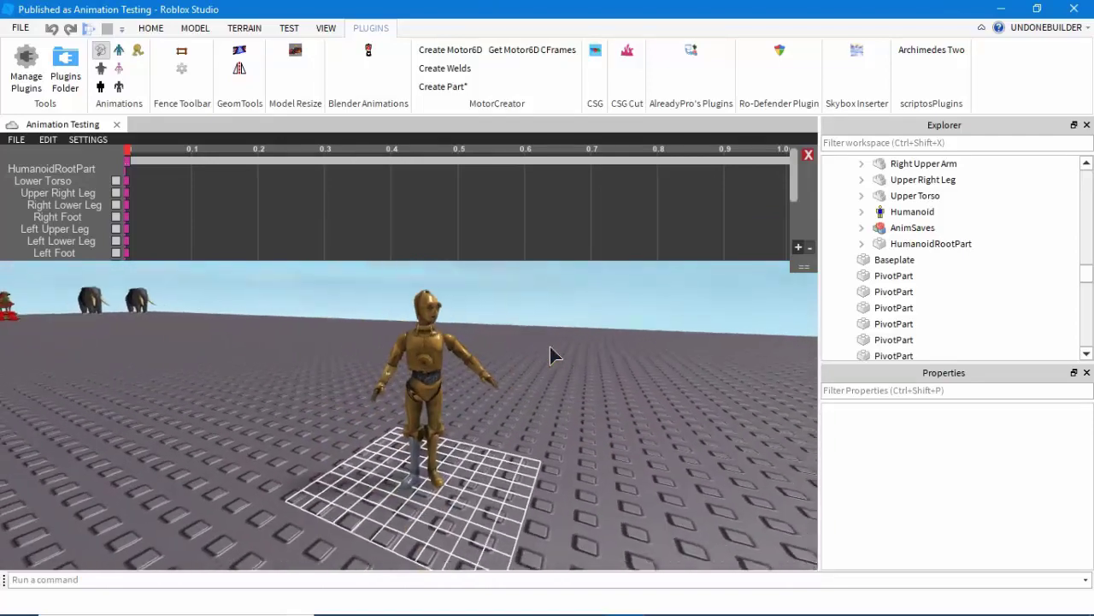
pyautogui.scroll(2, 549, 346)
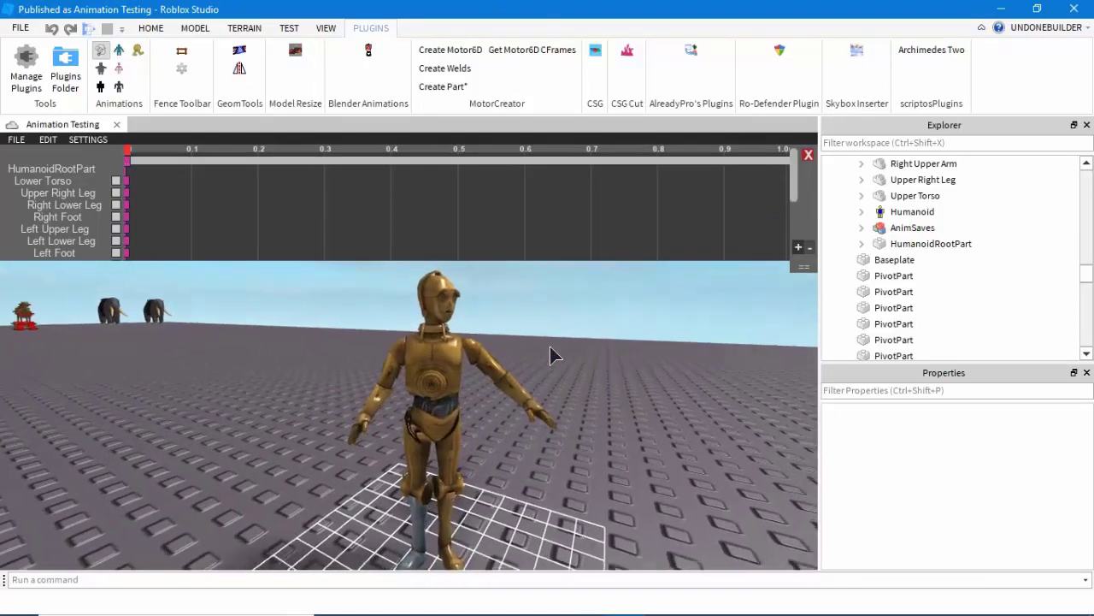
pyautogui.scroll(-3, 550, 347)
pyautogui.scroll(4, 549, 347)
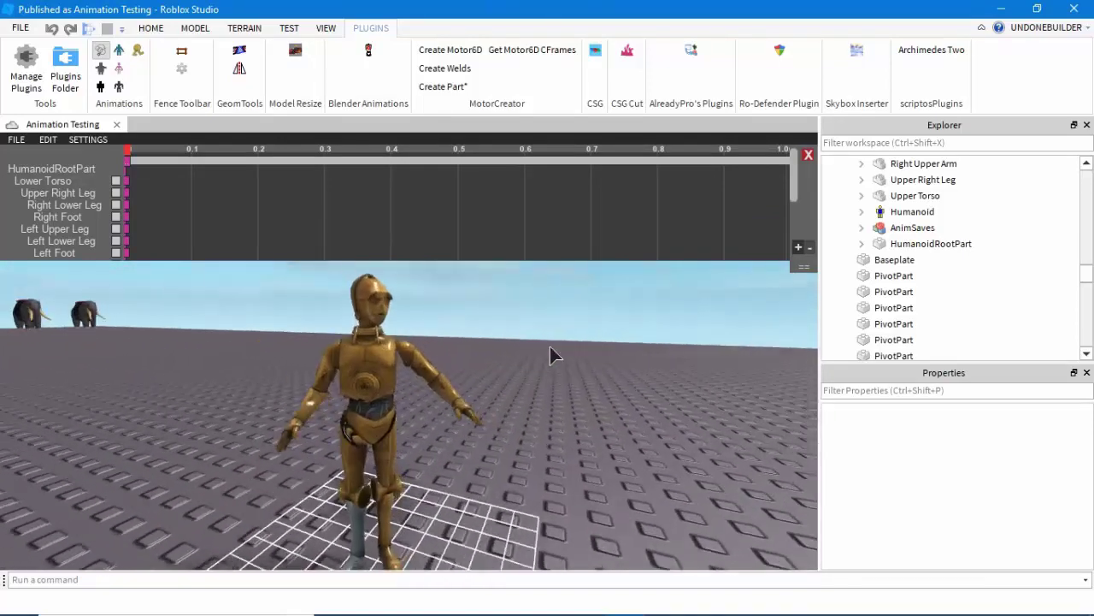
pyautogui.scroll(-2, 550, 346)
pyautogui.moveTo(549, 346); pyautogui.dragTo(550, 347, button='right')
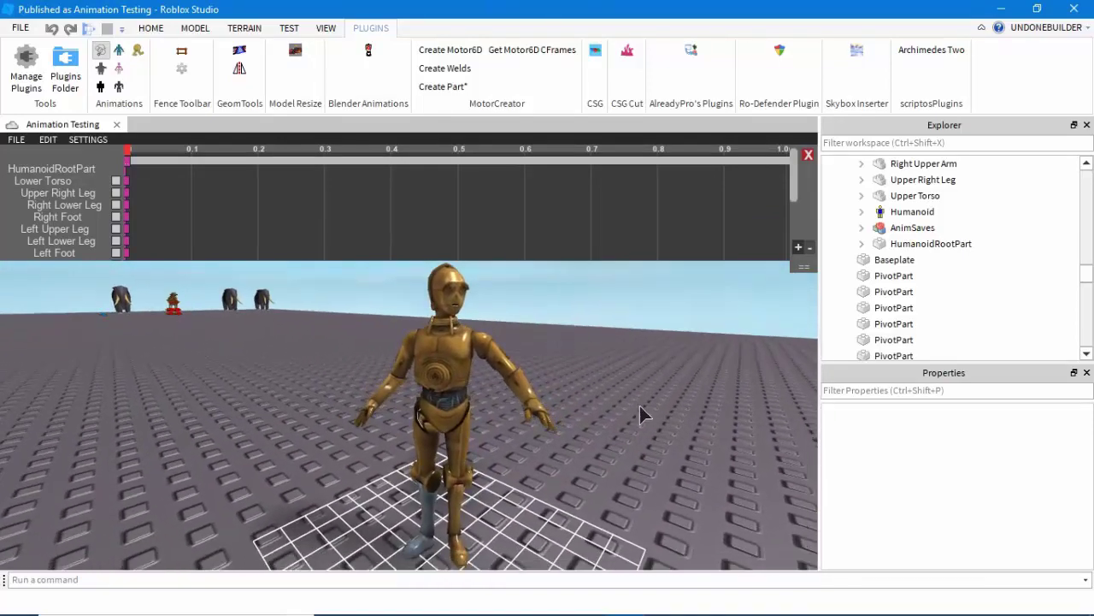
pyautogui.moveTo(640, 405); pyautogui.dragTo(639, 405, button='right')
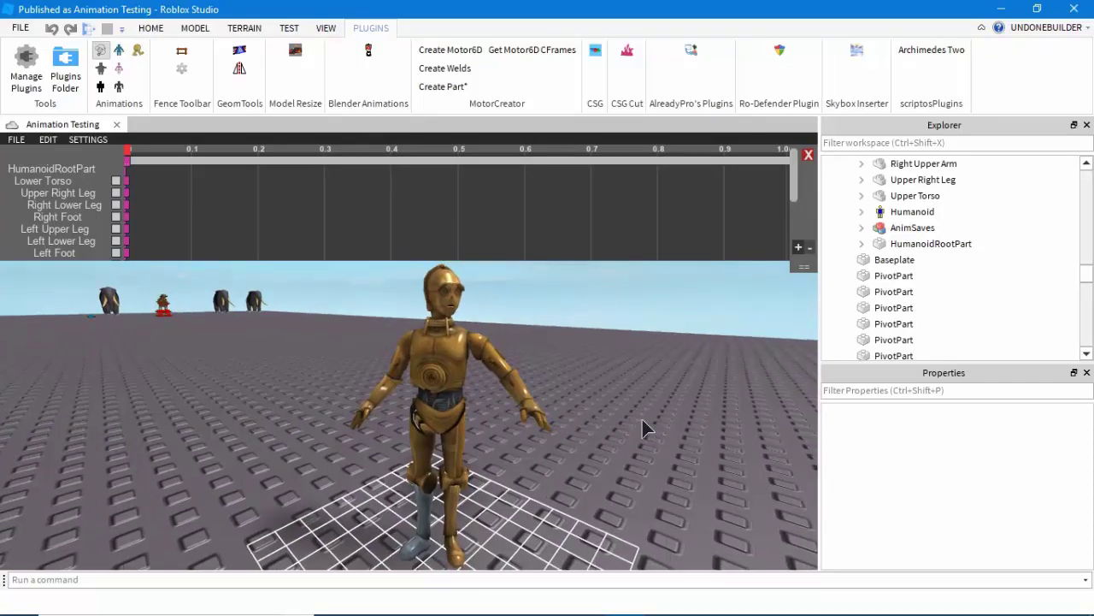